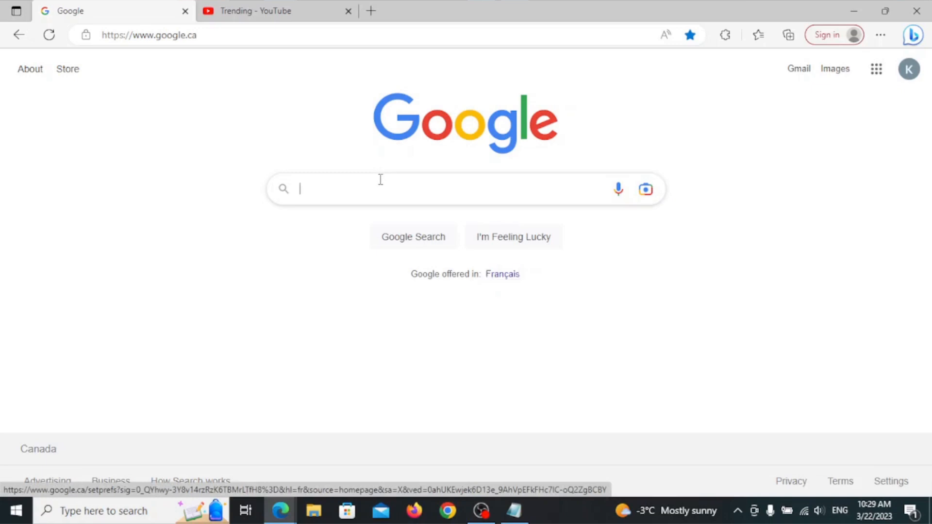
Step: Search Google for "lively wallpaper" and open the Lively Wallpaper by rocksdanister result
text(live)
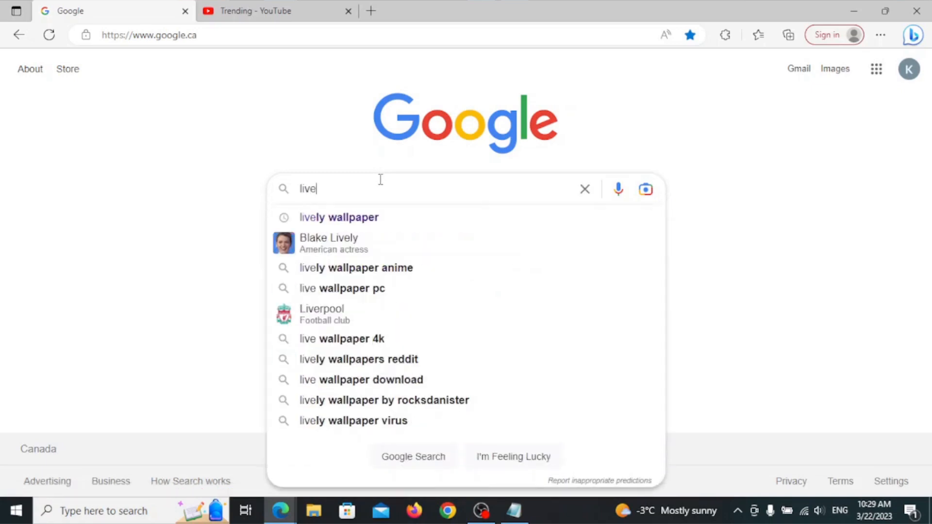
click(375, 218)
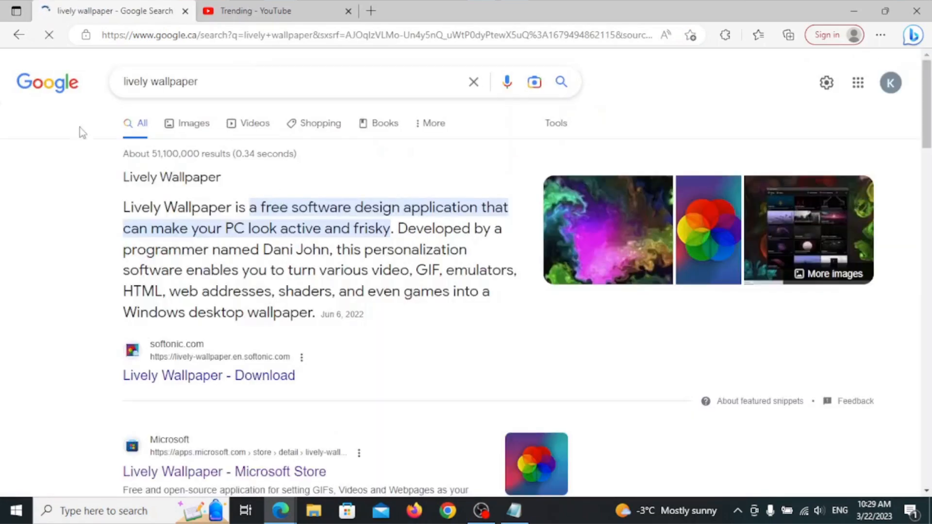
scroll(93, 264, down, 5)
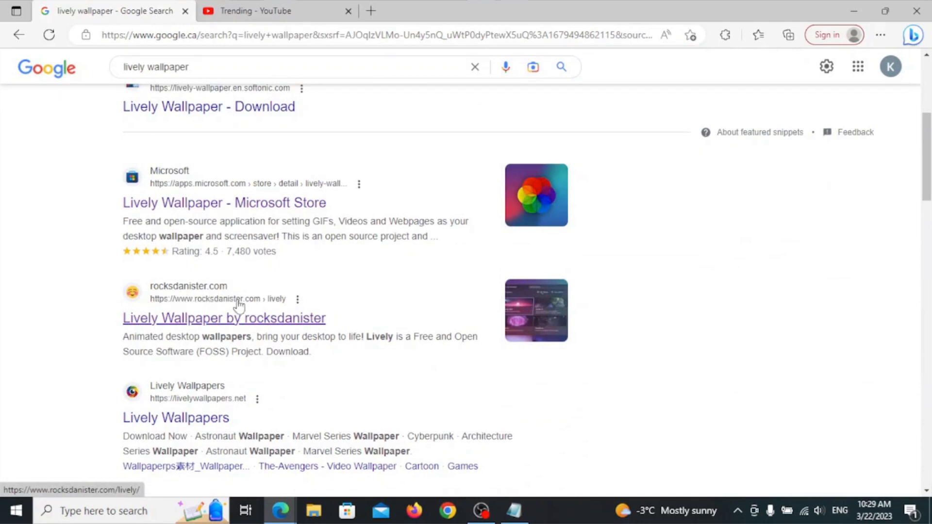
click(192, 325)
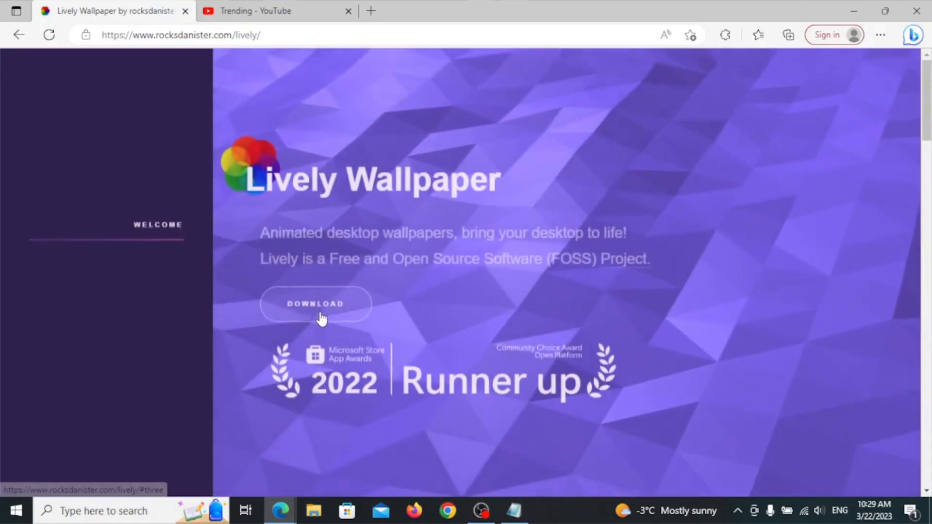
Step: Download the v2.0.6.1 installer from the Download section of the Lively Wallpaper page
scroll(486, 290, down, 2)
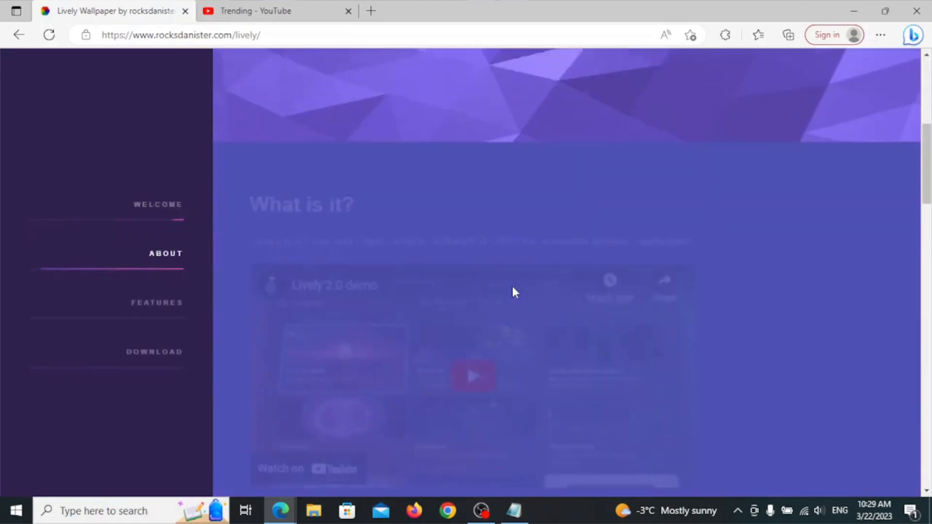
scroll(563, 292, down, 15)
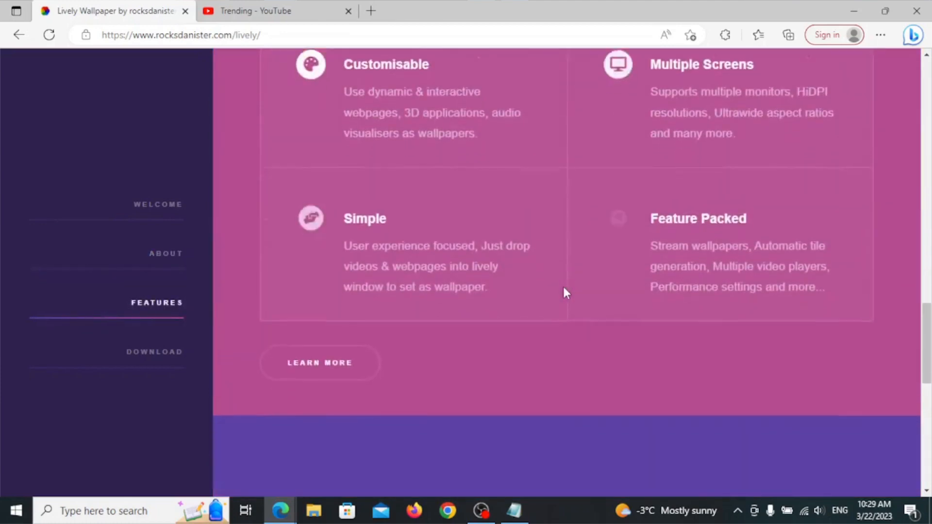
scroll(563, 291, down, 5)
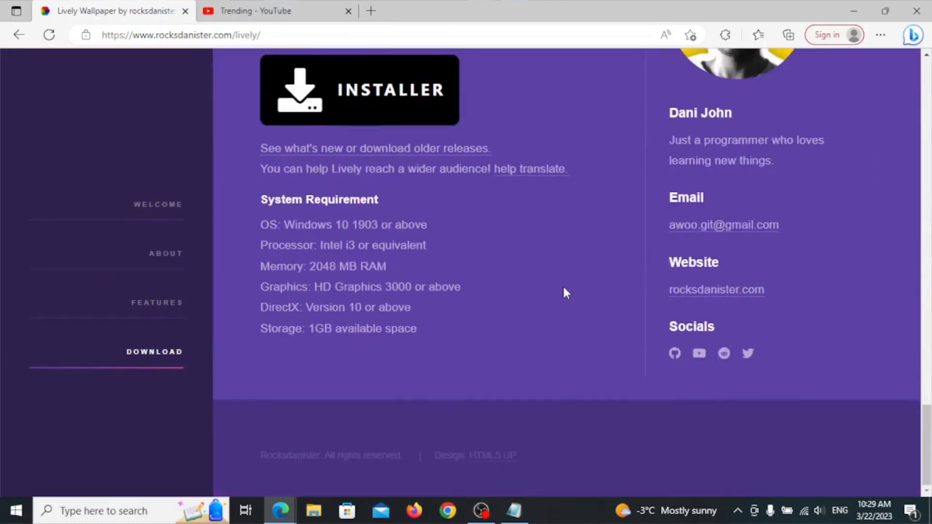
scroll(564, 291, up, 3)
scroll(563, 291, up, 2)
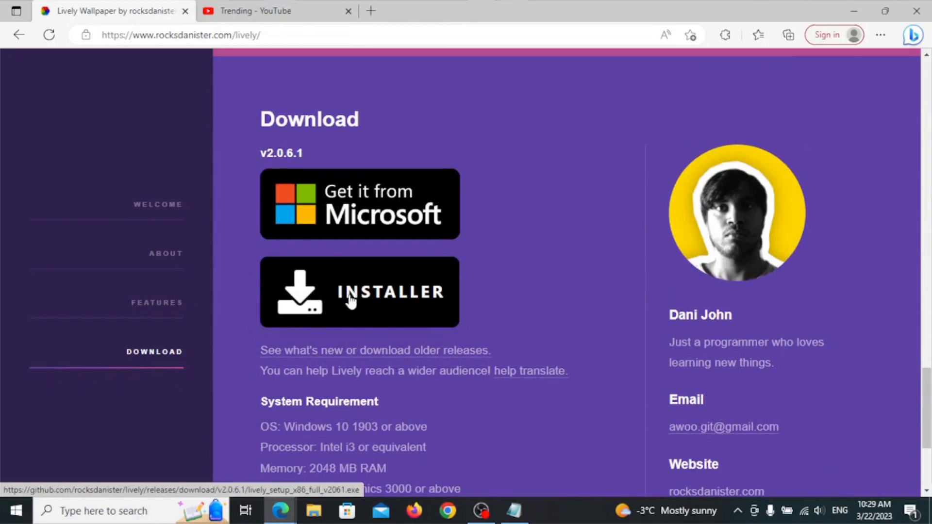
click(351, 302)
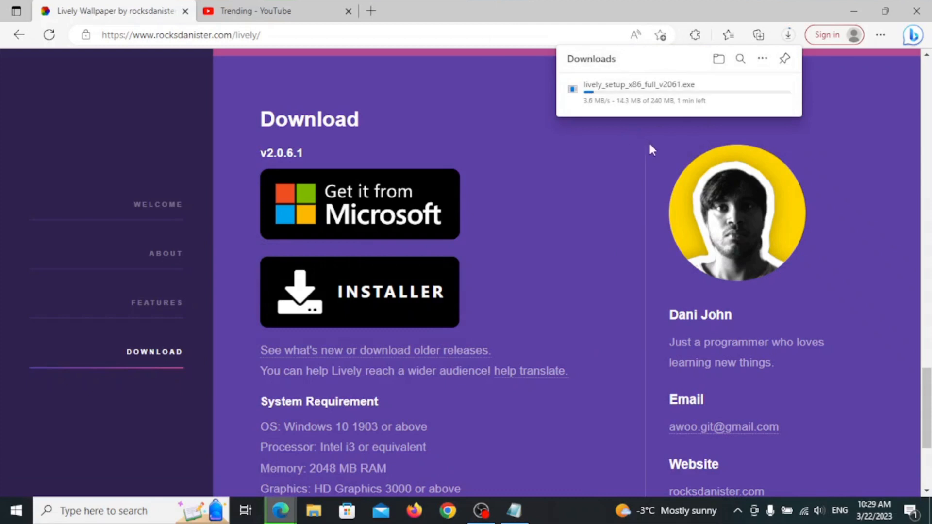
mouse_move(687, 113)
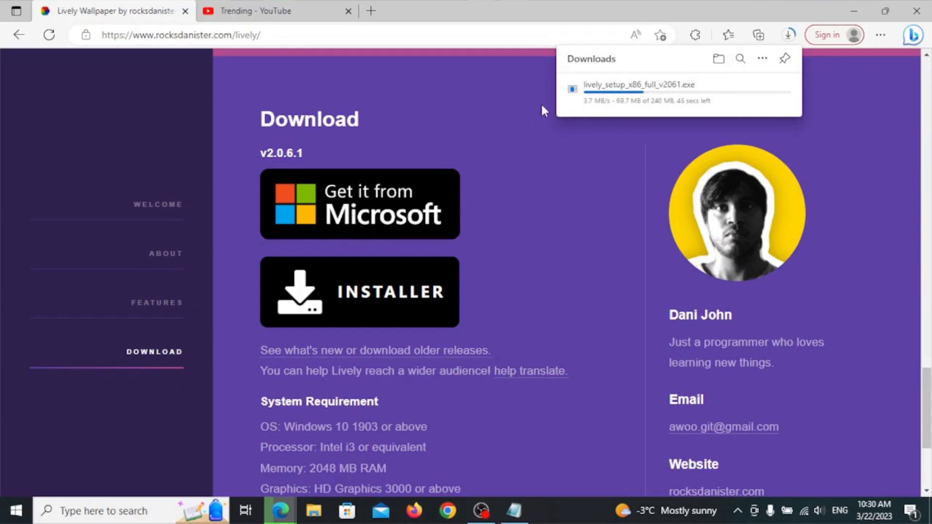
click(854, 11)
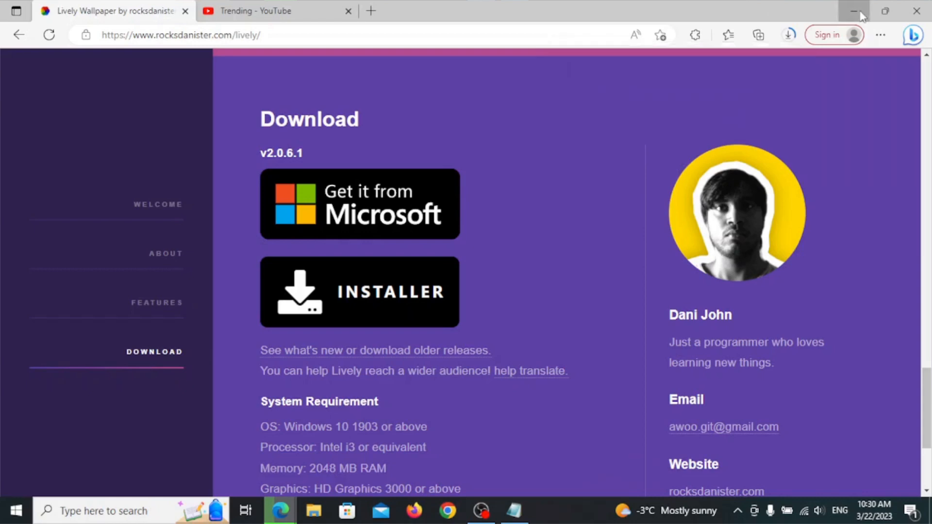
click(672, 10)
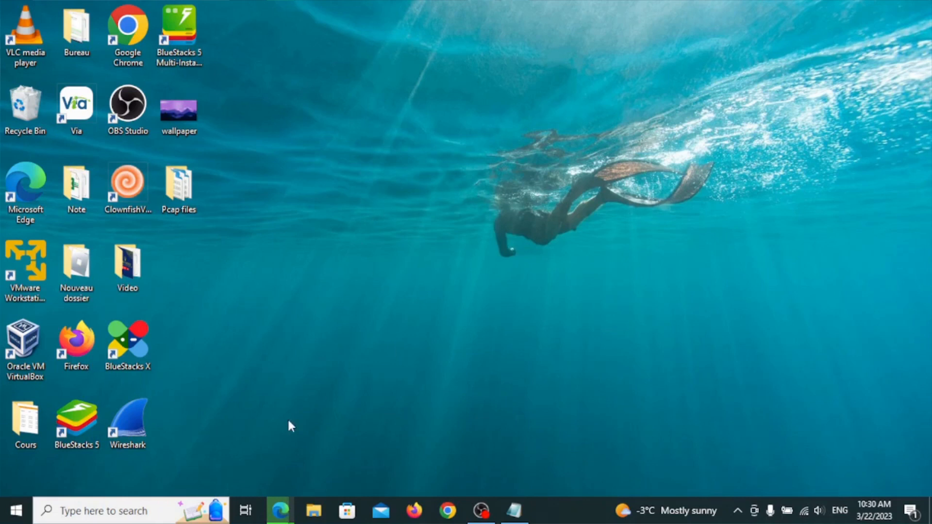
mouse_move(280, 511)
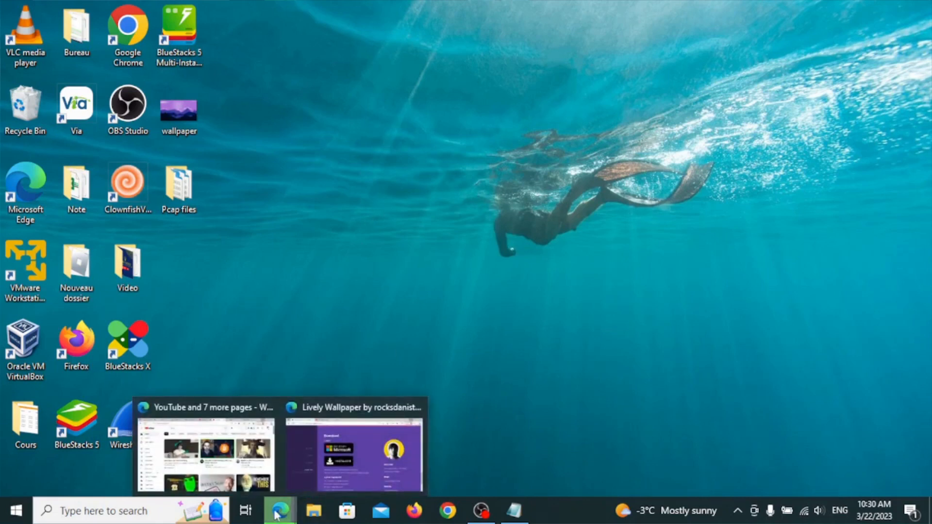
click(310, 462)
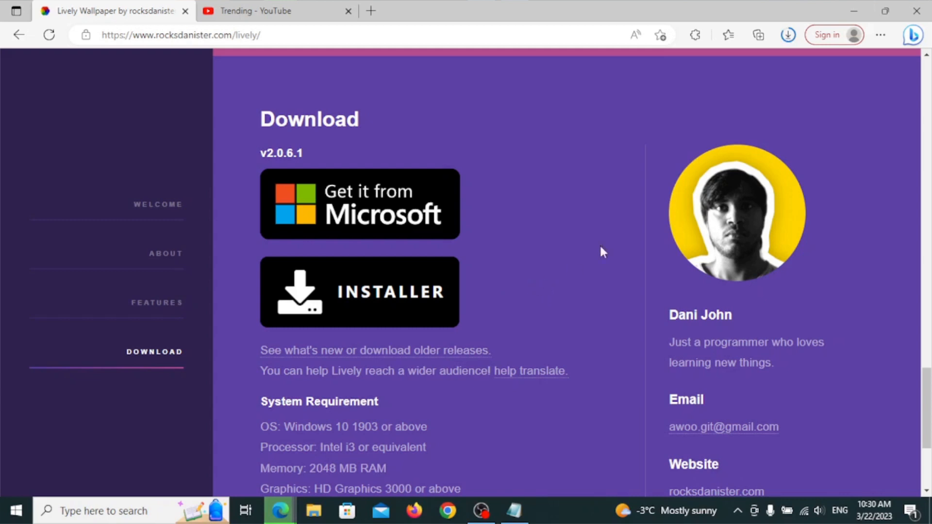
Step: Run the downloaded lively_setup_x86_full_v2061.exe and choose to install it for the current user only
click(787, 44)
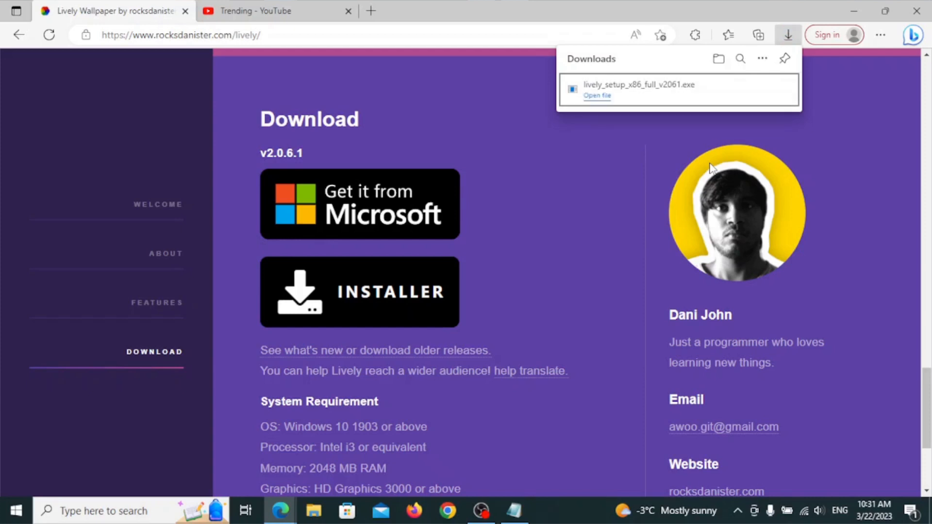
click(639, 95)
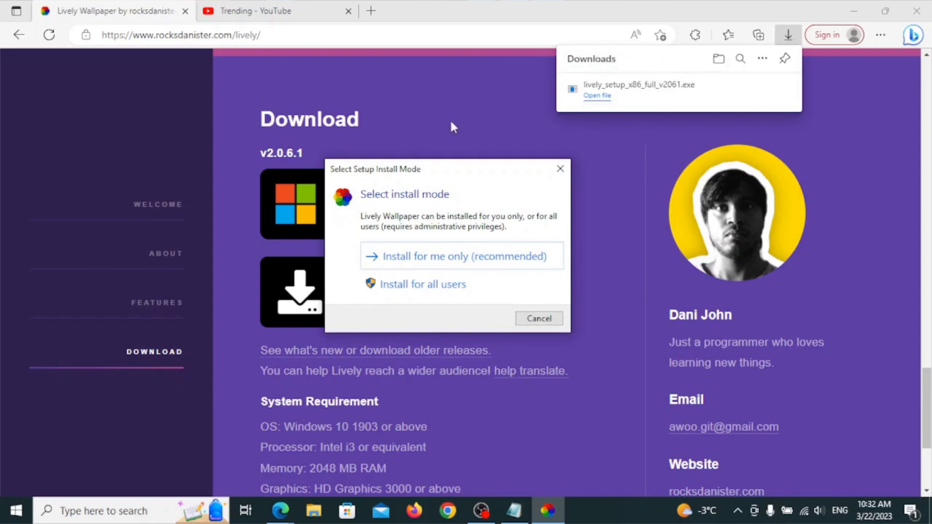
mouse_move(451, 170)
mouse_down()
mouse_move(439, 181)
mouse_move(454, 175)
mouse_up()
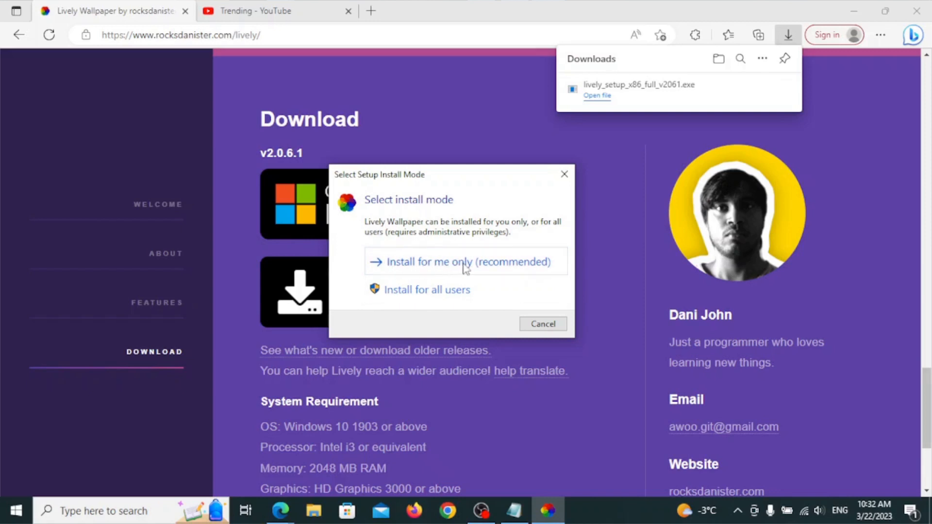
click(446, 263)
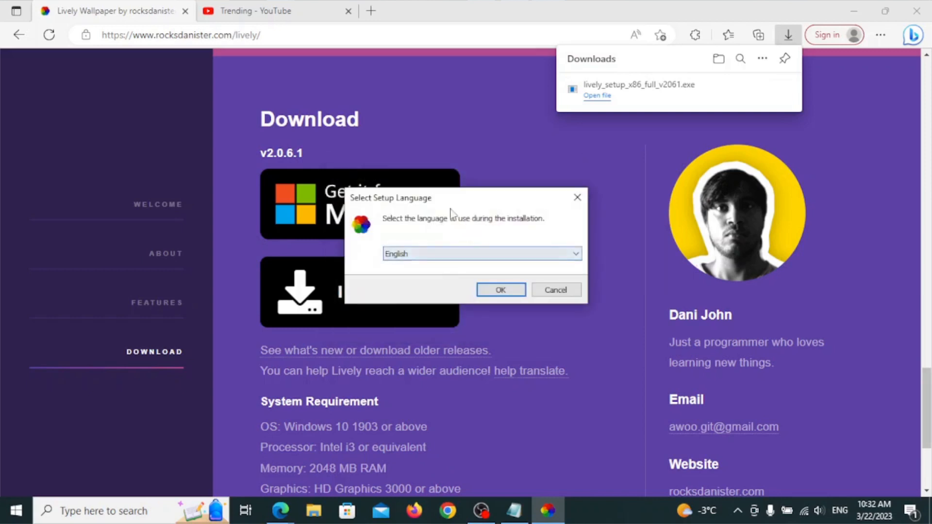
Step: Keep English as the setup language and confirm it
click(437, 255)
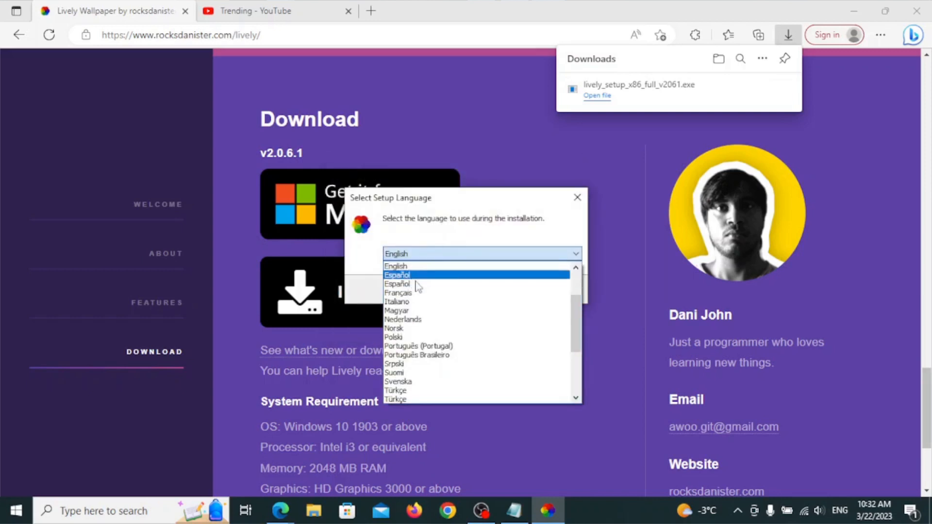
click(427, 255)
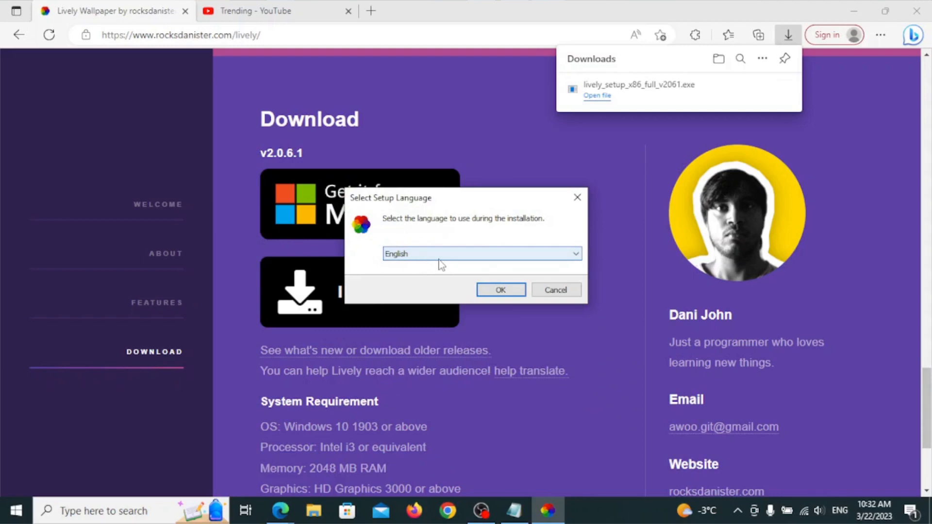
click(499, 289)
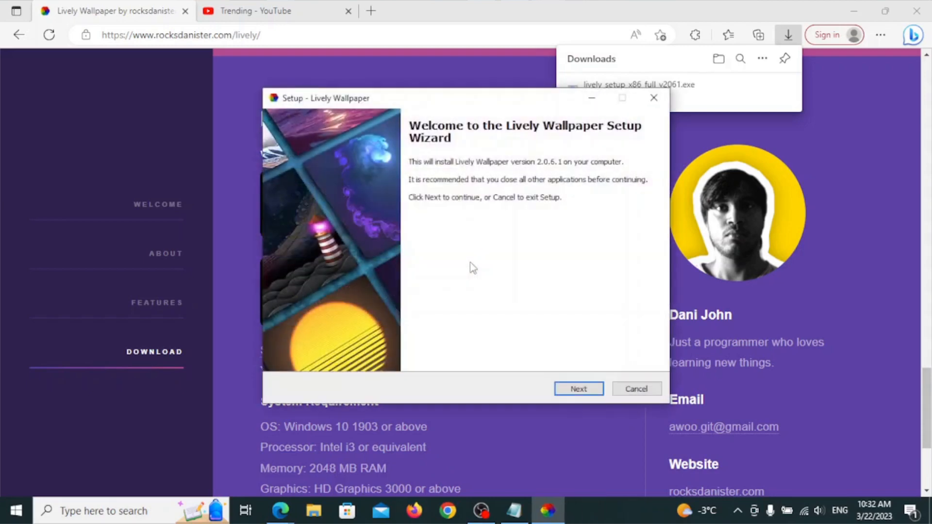
Step: Proceed past the setup wizard's welcome page and accept the licence agreement
drag(480, 105, 481, 150)
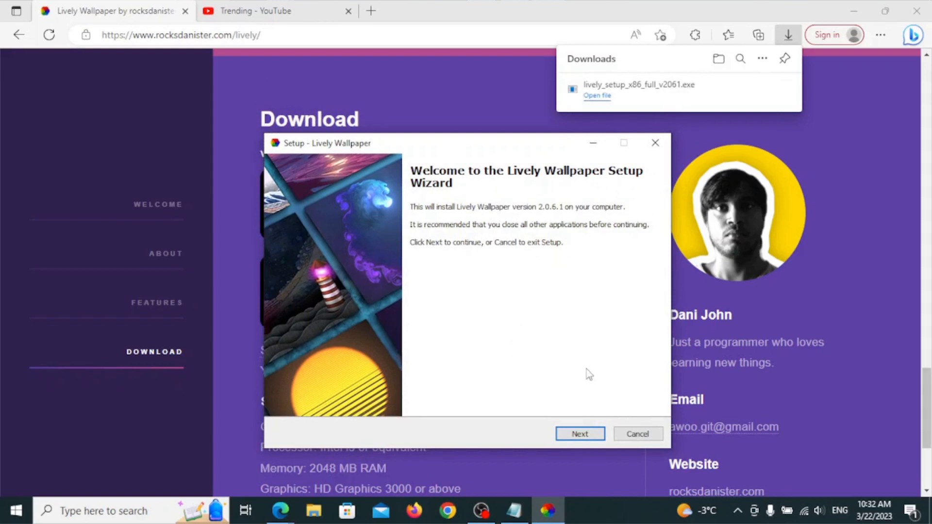
click(582, 434)
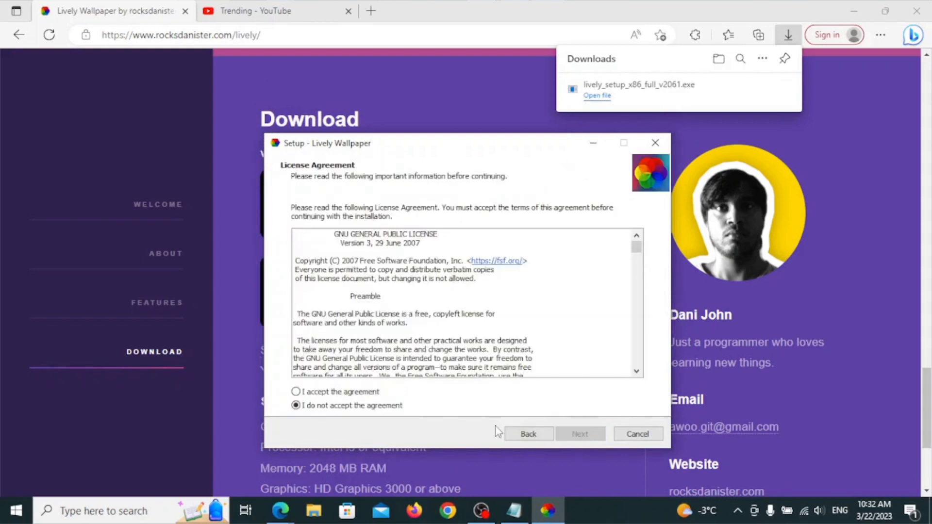
click(296, 392)
click(579, 434)
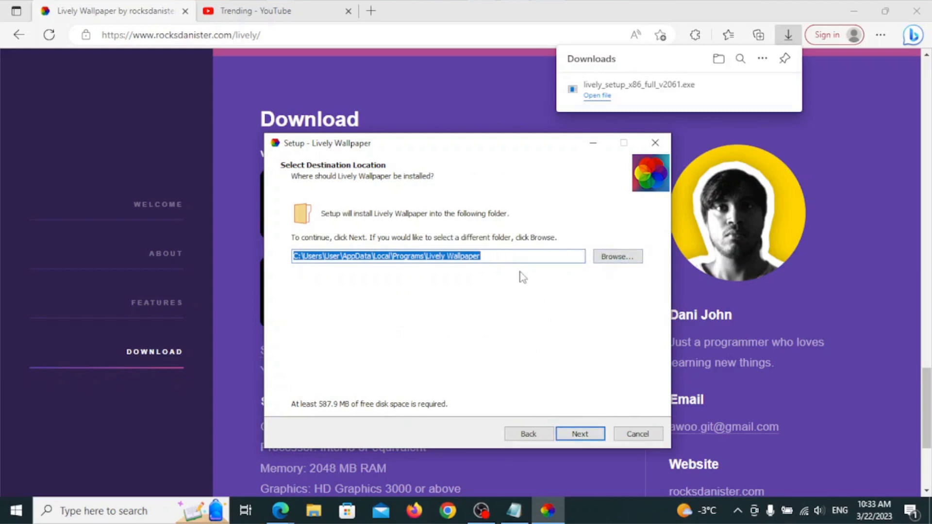
Step: Install Lively Wallpaper in the default folder with a desktop shortcut and automatic start, and finish setup with the app set to launch
click(586, 432)
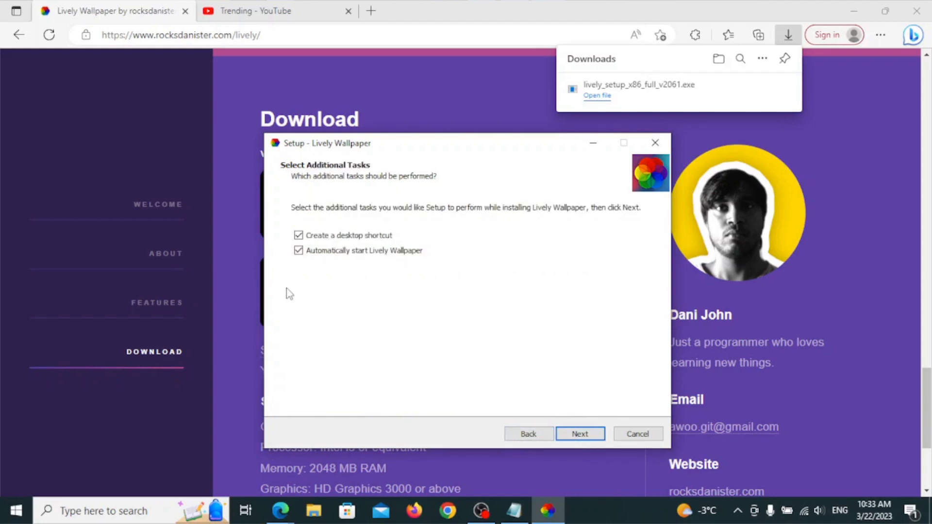
click(299, 236)
click(574, 434)
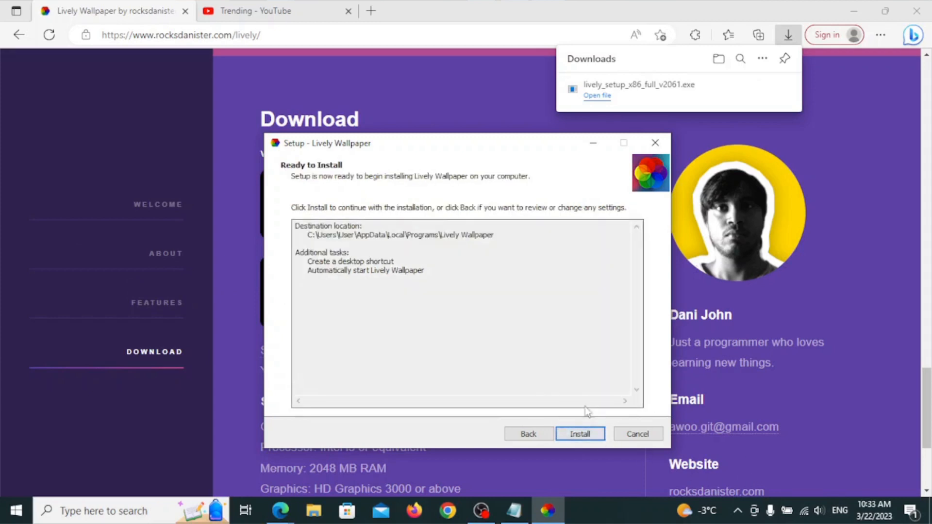
click(590, 435)
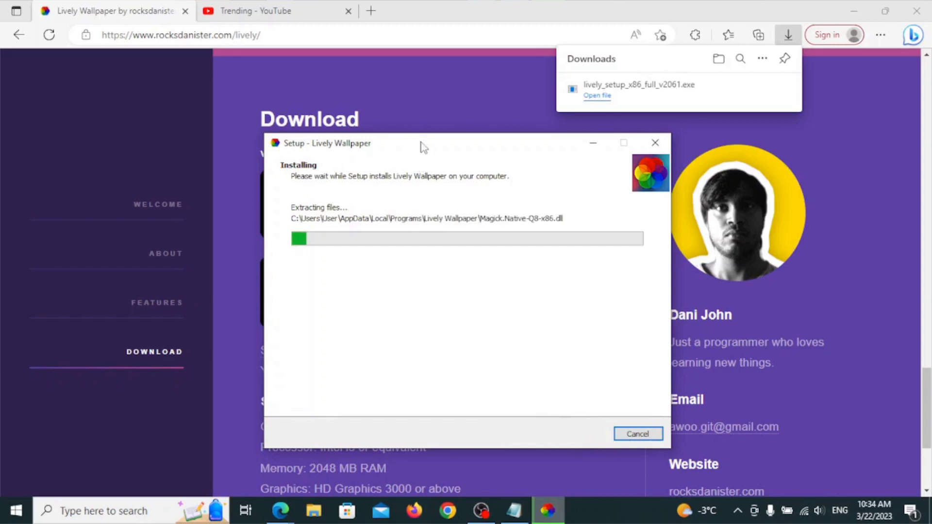
drag(421, 151, 420, 171)
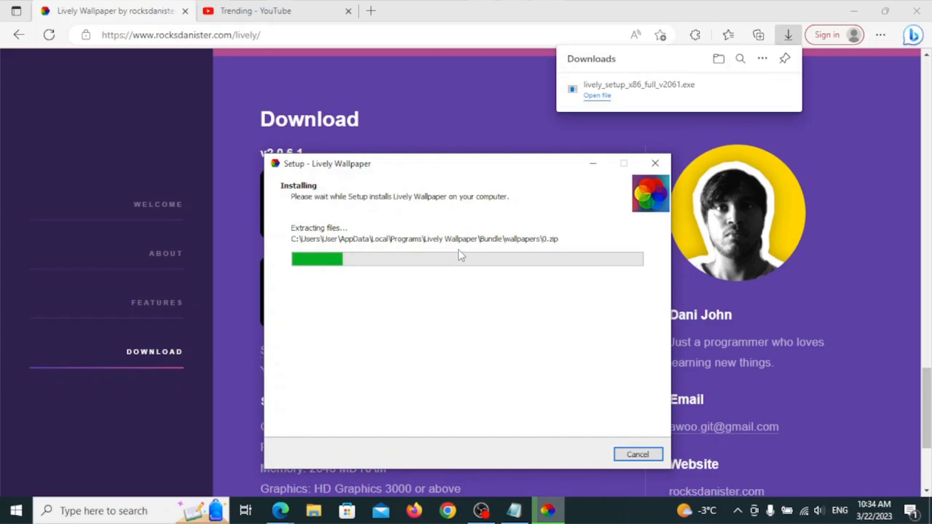
drag(456, 165, 455, 148)
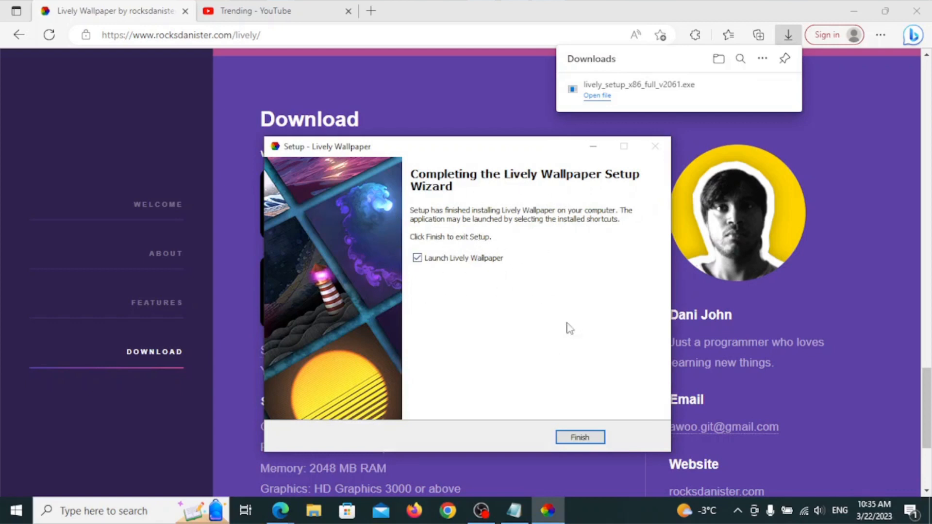
click(581, 438)
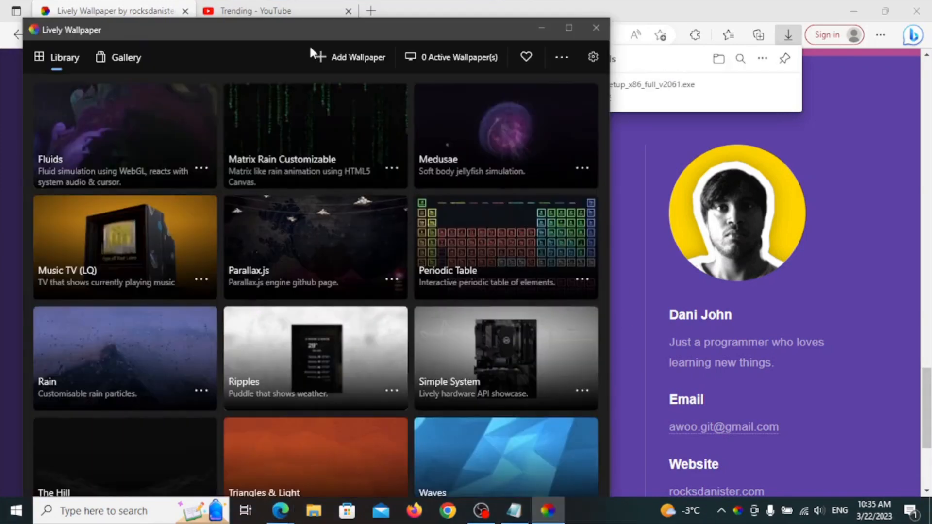
Step: Minimize the browser, and shrink and reposition the Lively Wallpaper window so that the desktop icons are uncovered
drag(314, 30, 437, 20)
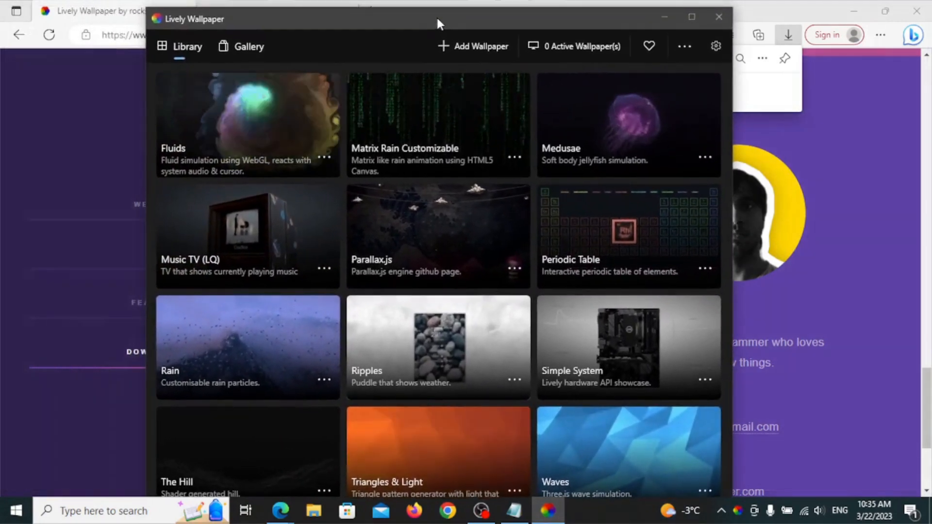
click(861, 9)
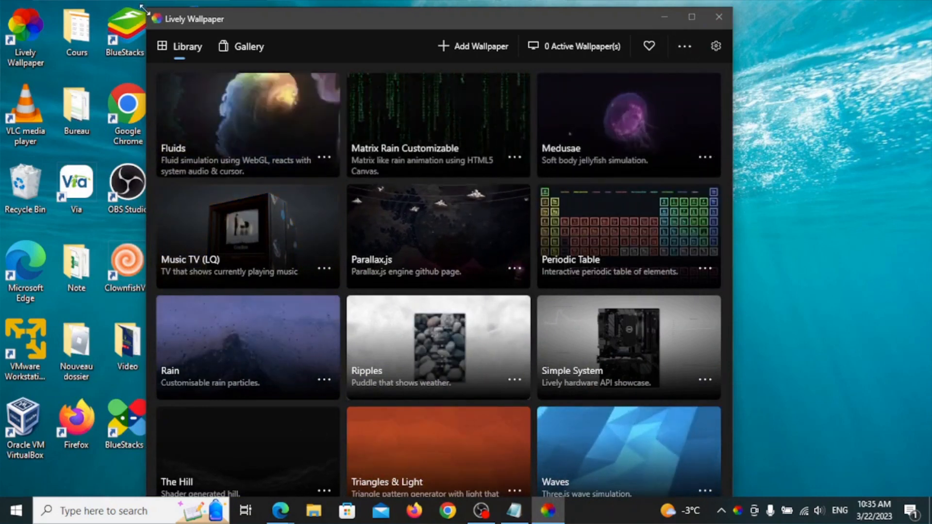
drag(148, 9, 230, 71)
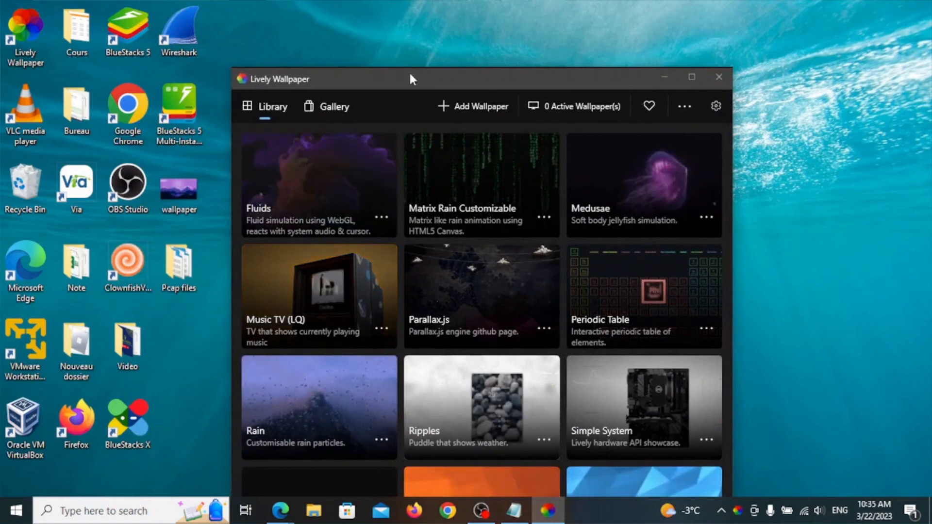
drag(409, 71, 413, 8)
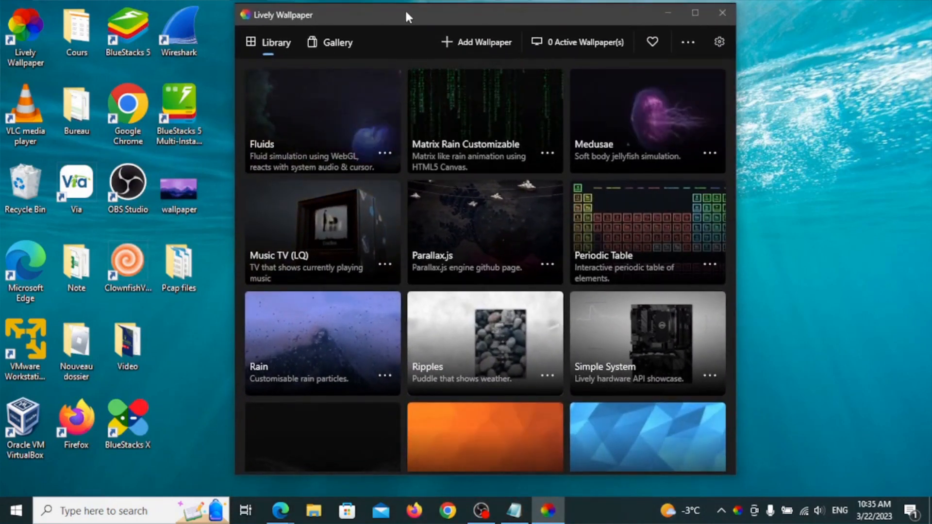
scroll(529, 232, down, 1)
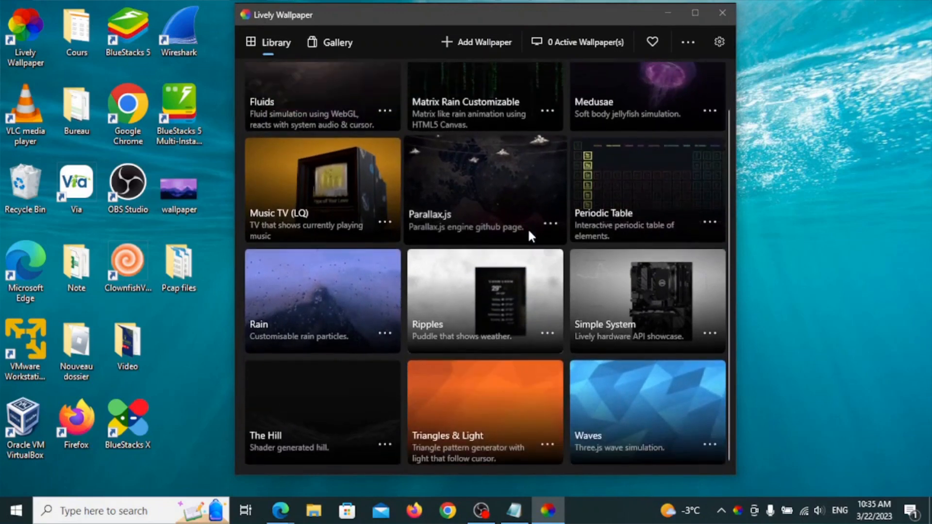
Step: Look through the wallpaper library and apply the Rain wallpaper to the desktop
scroll(529, 231, up, 1)
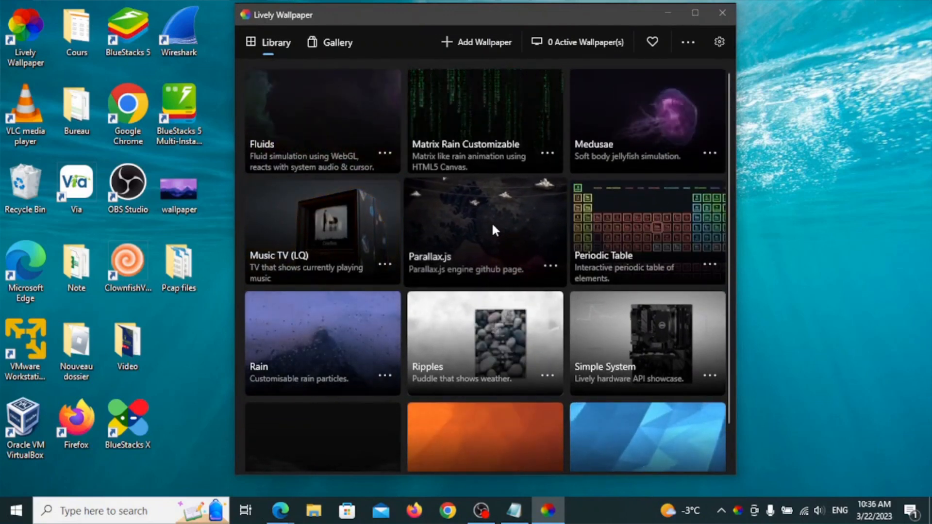
scroll(493, 230, down, 1)
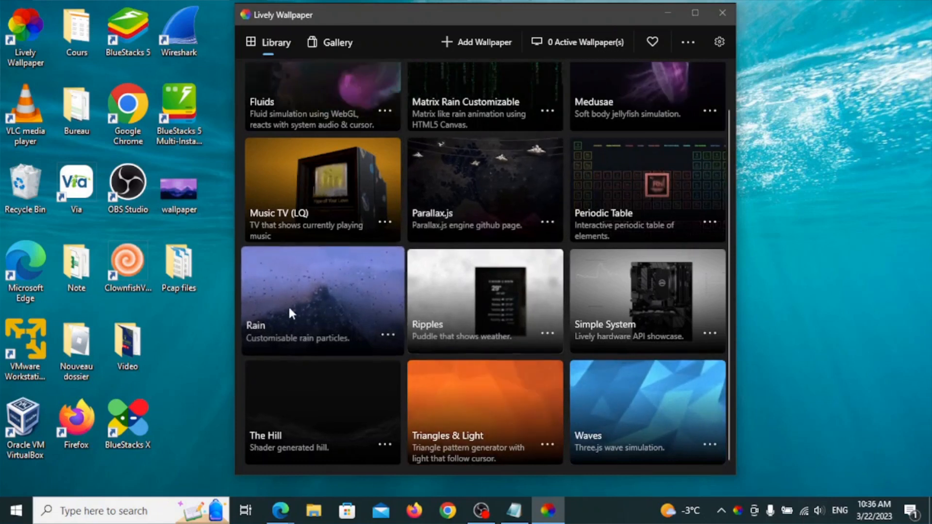
scroll(316, 293, up, 1)
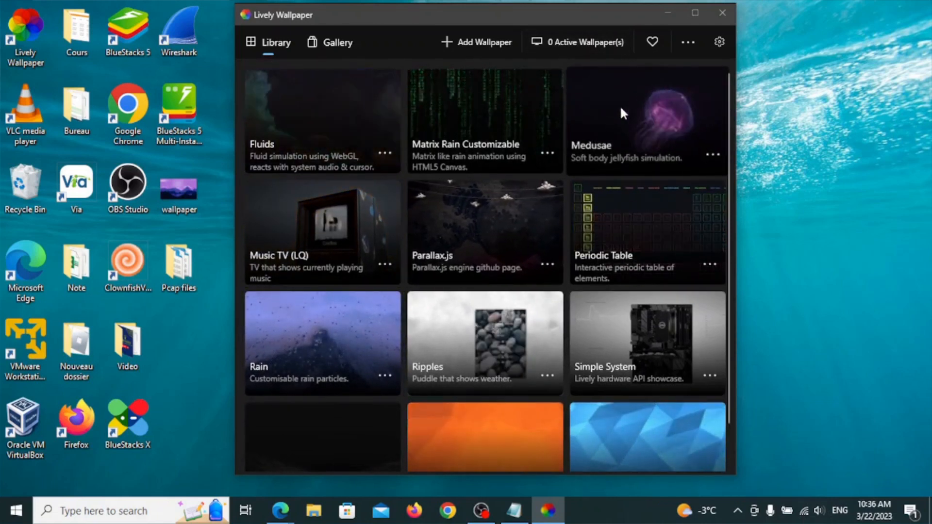
scroll(384, 296, down, 1)
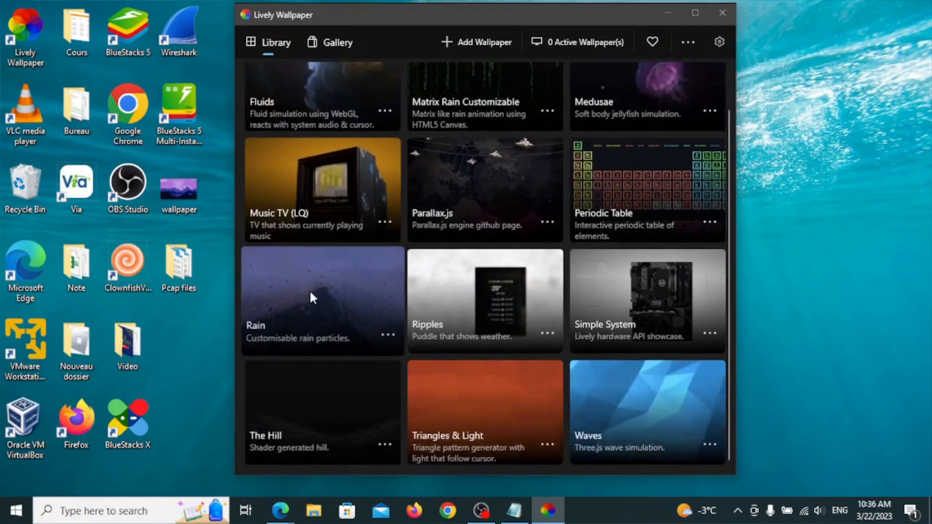
click(339, 282)
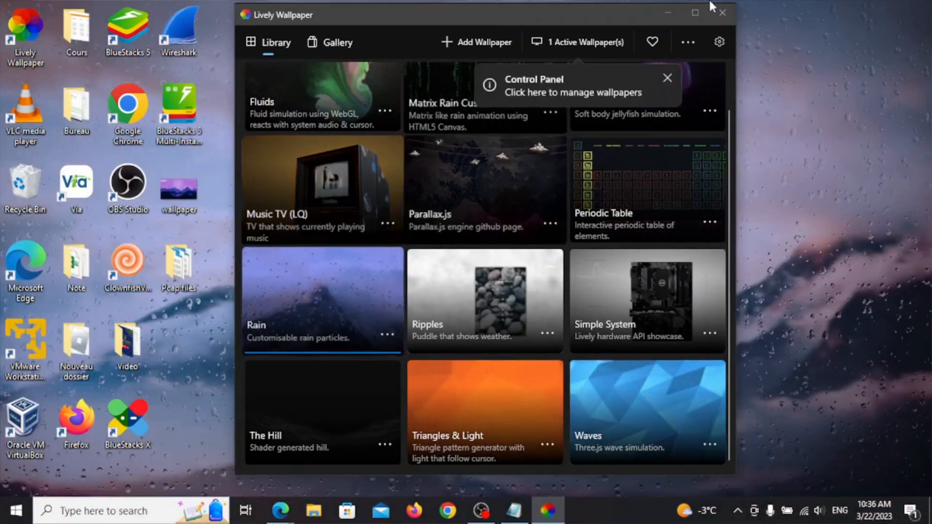
Step: Minimize Lively Wallpaper to view the desktop background, restore the window and dismiss the Control Panel tip
click(668, 15)
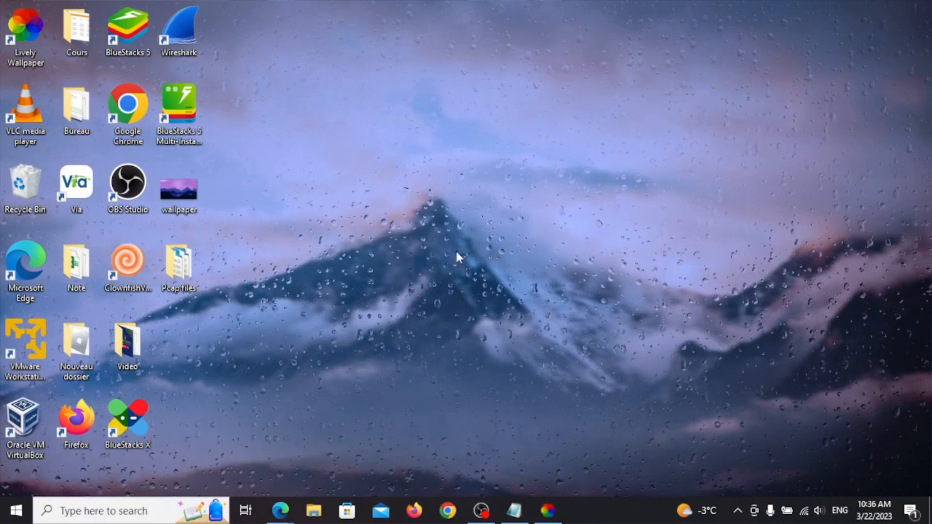
click(558, 518)
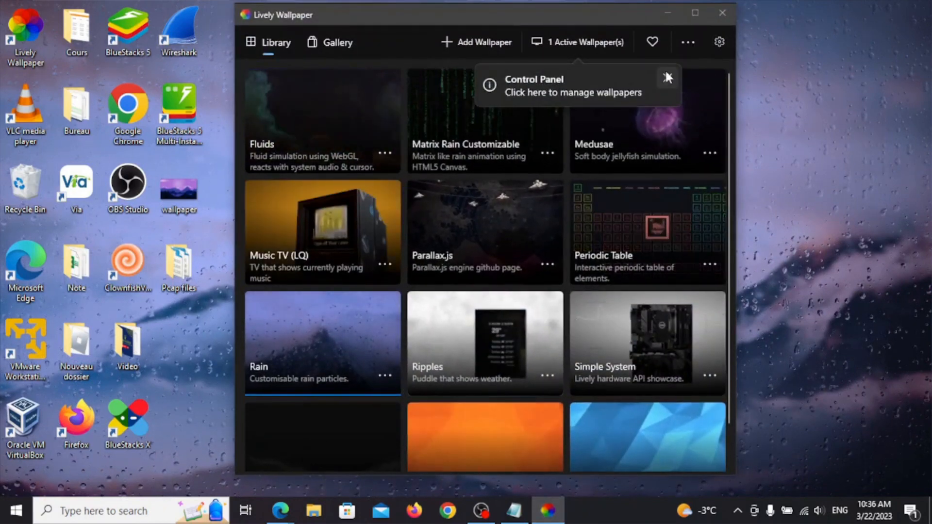
click(667, 79)
Step: Shift the Lively Wallpaper window slightly and open the Add Wallpaper dialog with its Enter URL option expanded
scroll(486, 153, down, 2)
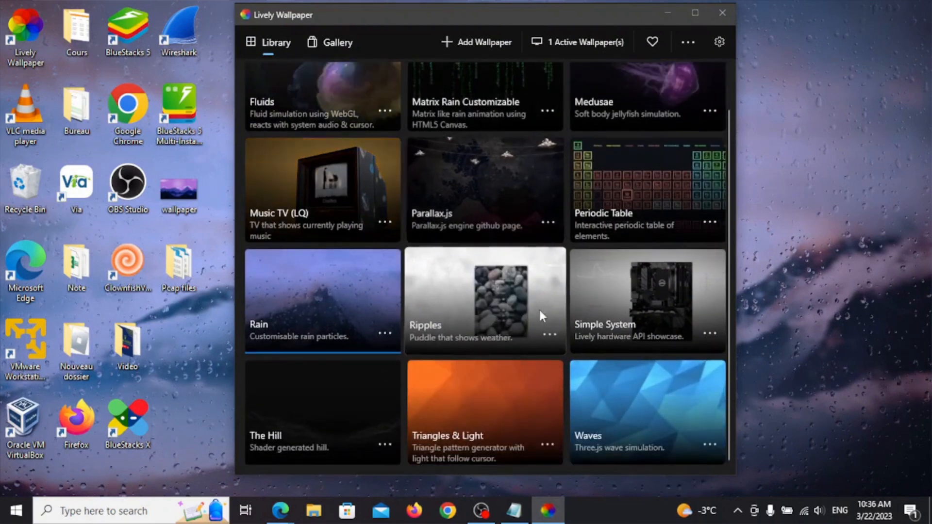
scroll(491, 267, up, 2)
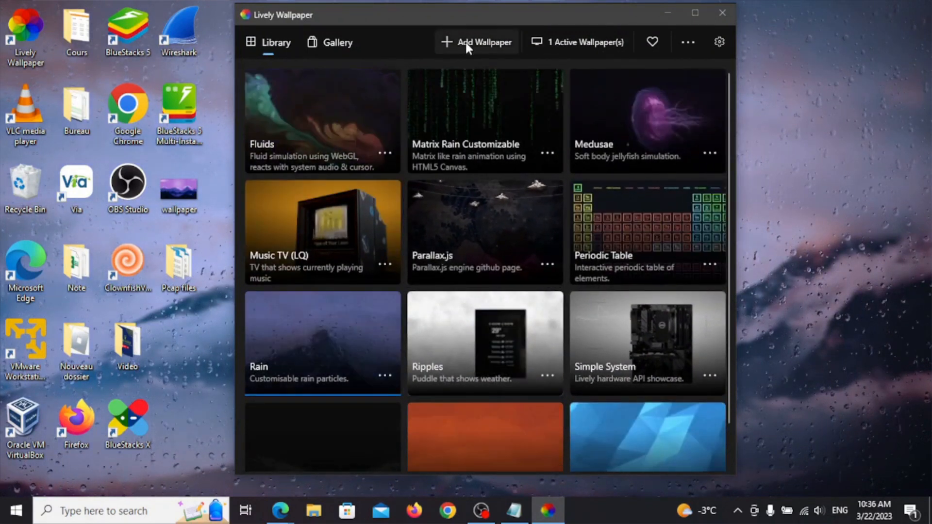
mouse_move(443, 13)
mouse_down()
mouse_move(644, 22)
mouse_move(499, 21)
mouse_move(479, 10)
mouse_move(458, 17)
mouse_up()
click(475, 42)
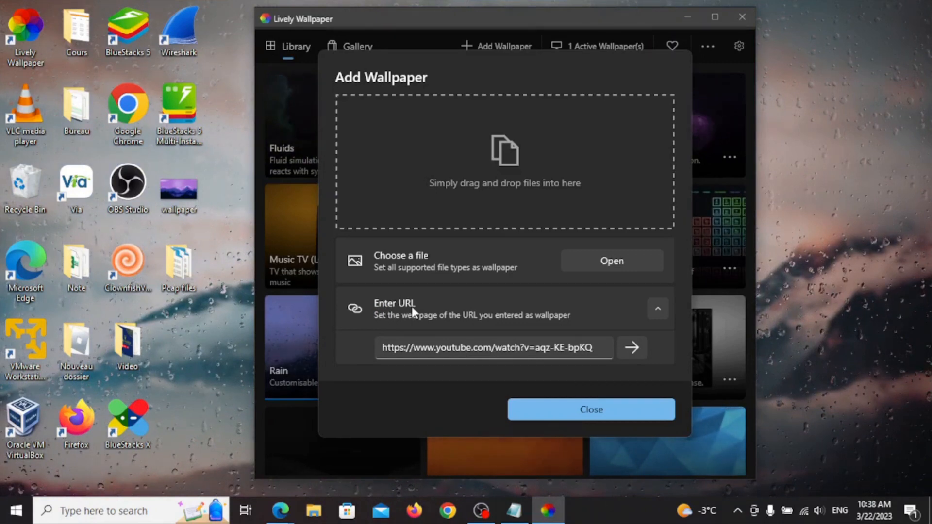
Step: Switch to YouTube in Microsoft Edge and search for "lively wallpaper 4k"
mouse_move(280, 513)
click(360, 447)
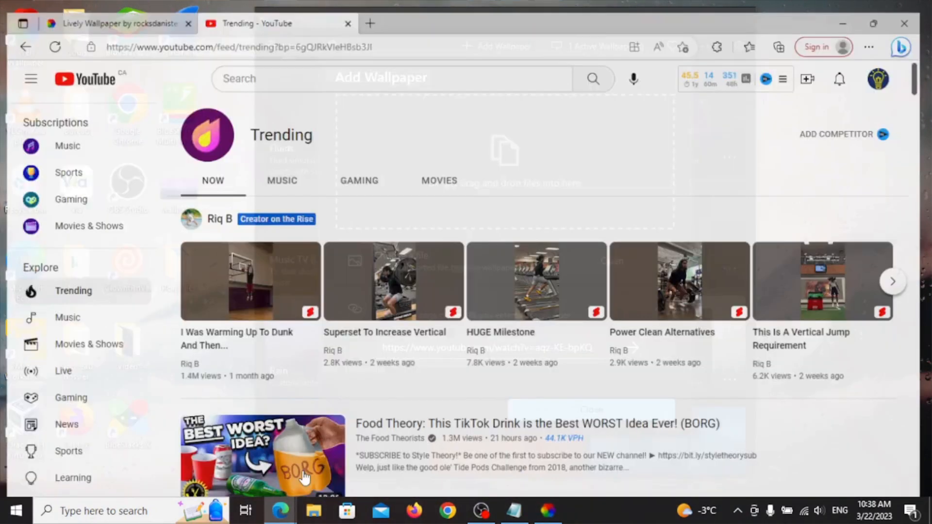
click(327, 68)
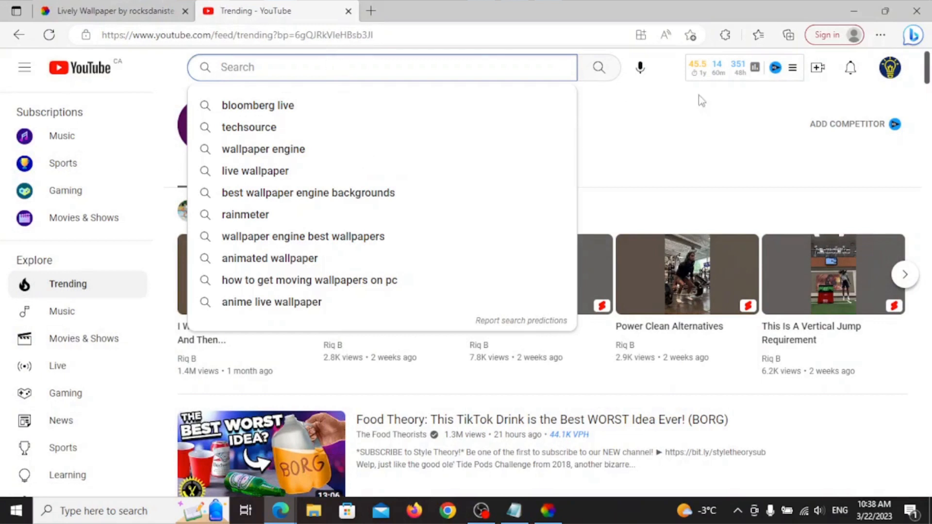
click(678, 149)
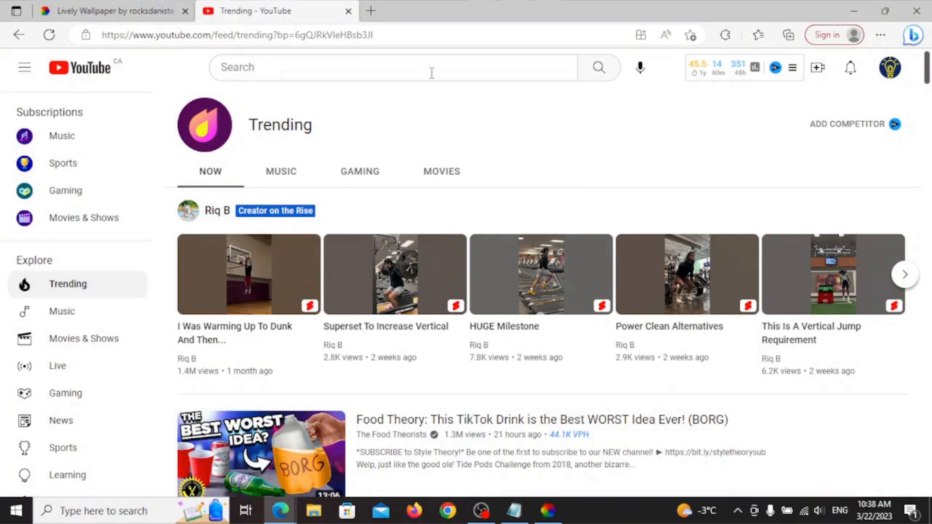
click(431, 73)
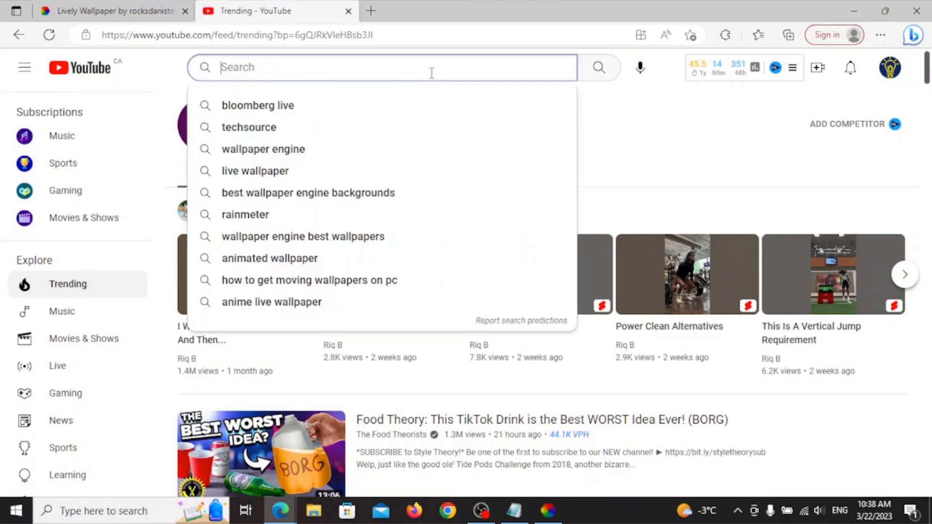
text(lively wallpaper)
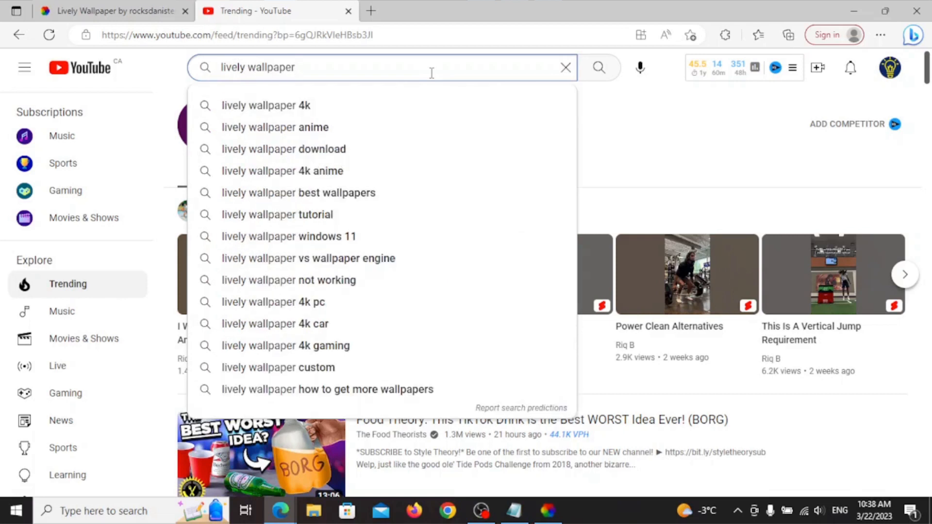
click(319, 102)
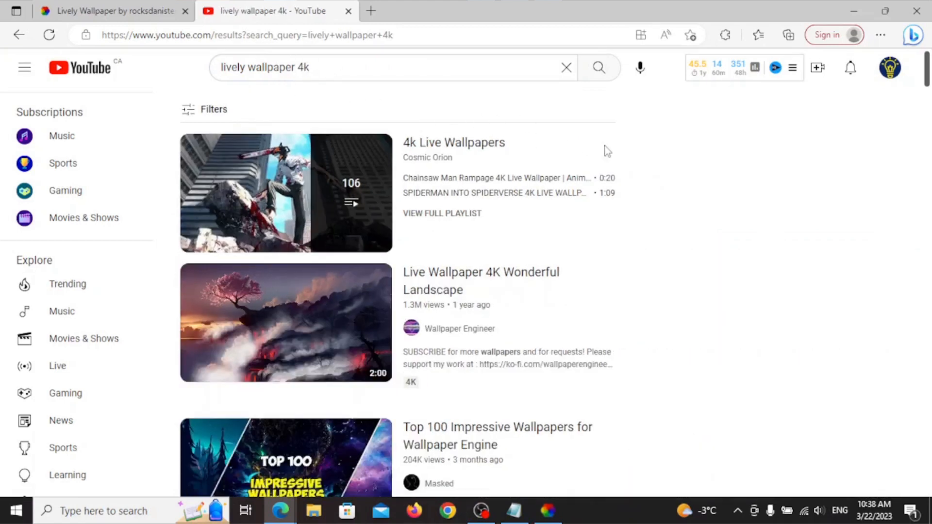
Step: Browse the YouTube search results for a video suitable as an animated wallpaper
scroll(558, 192, down, 5)
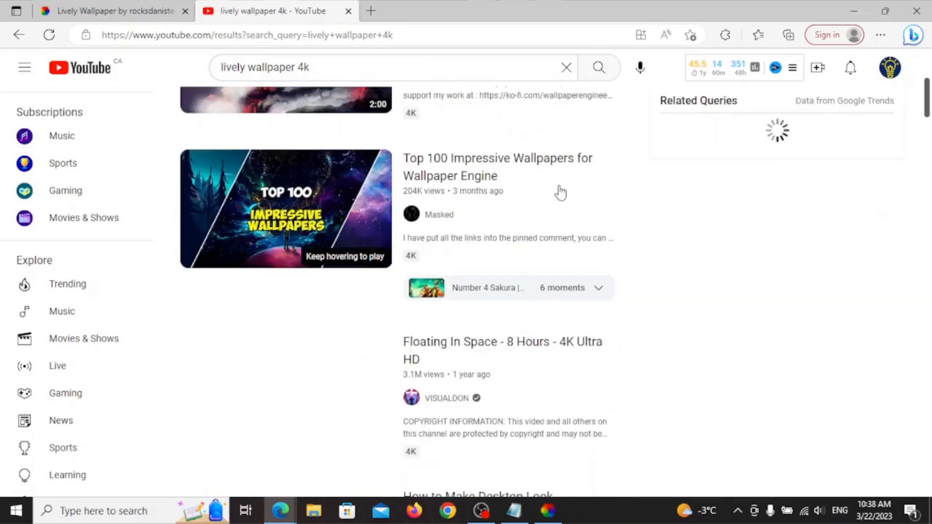
scroll(503, 172, down, 3)
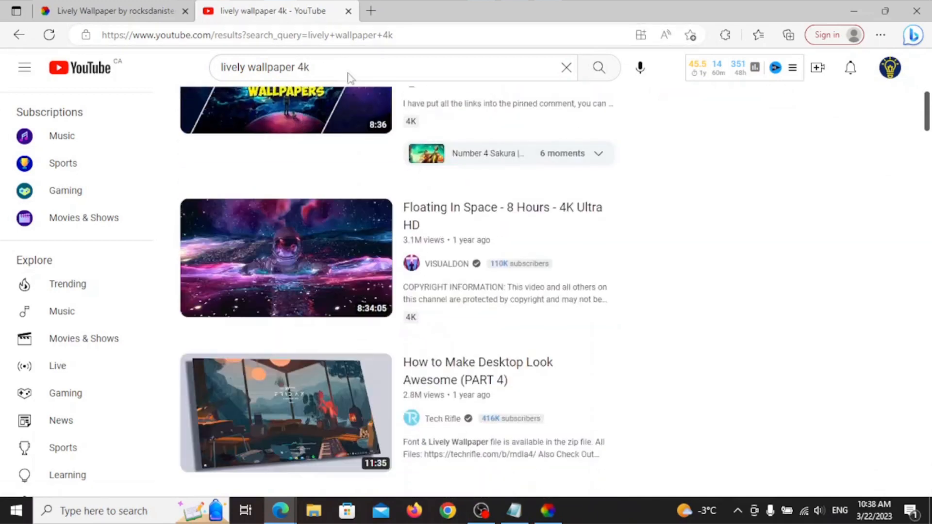
scroll(306, 97, down, 6)
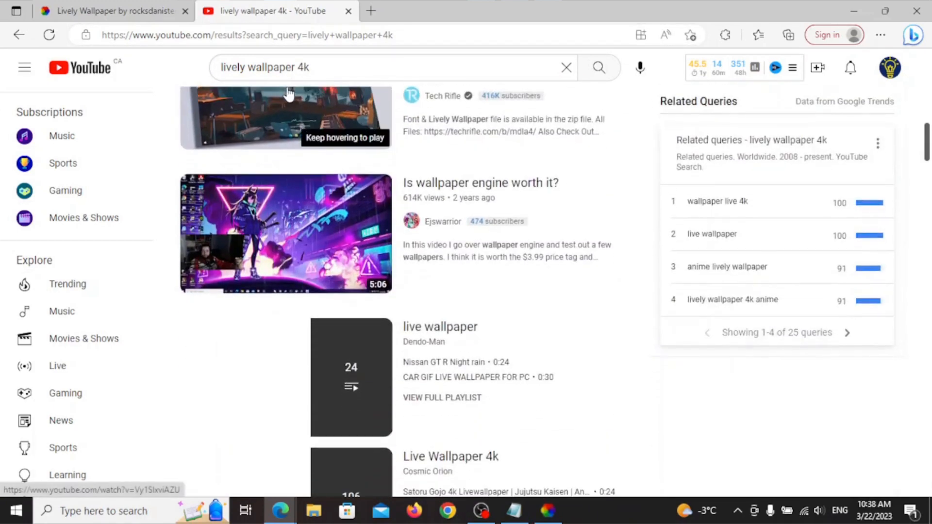
scroll(573, 219, down, 10)
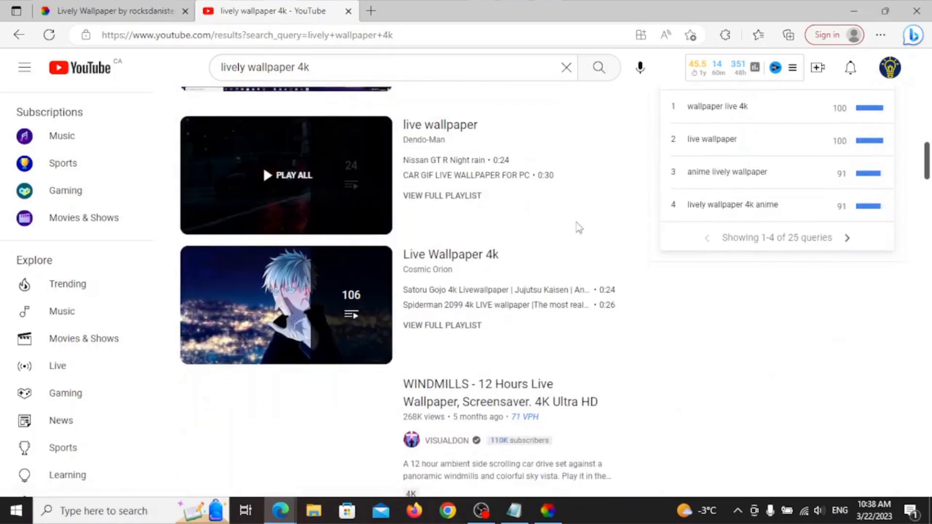
scroll(643, 218, up, 12)
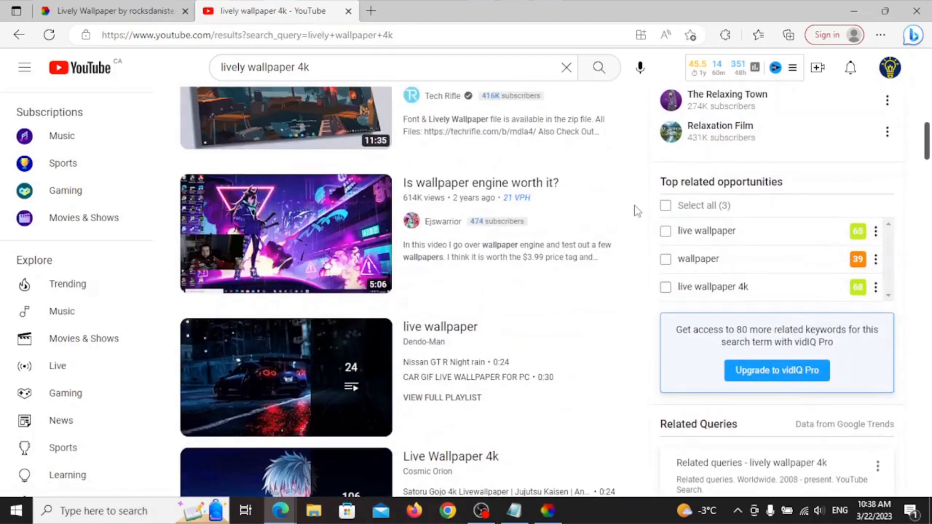
scroll(637, 212, up, 5)
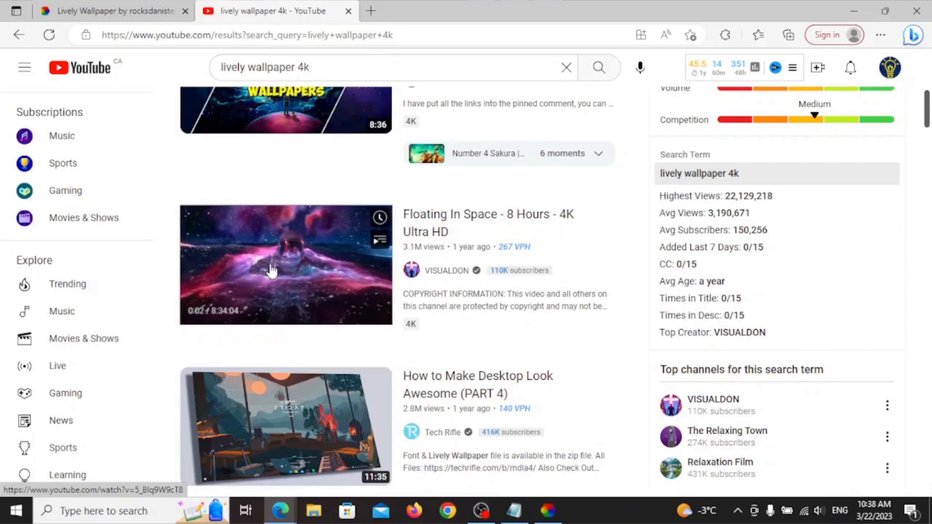
scroll(272, 271, up, 4)
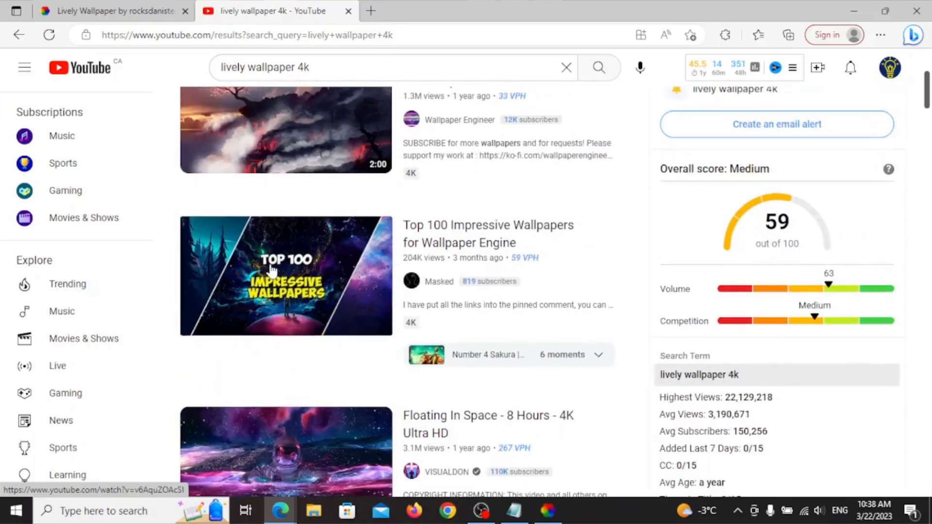
scroll(272, 271, up, 4)
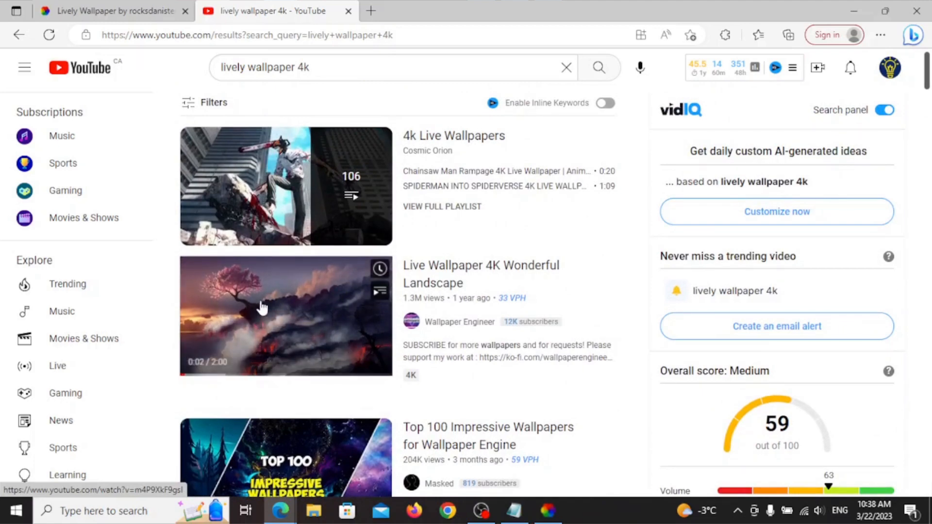
scroll(262, 308, down, 16)
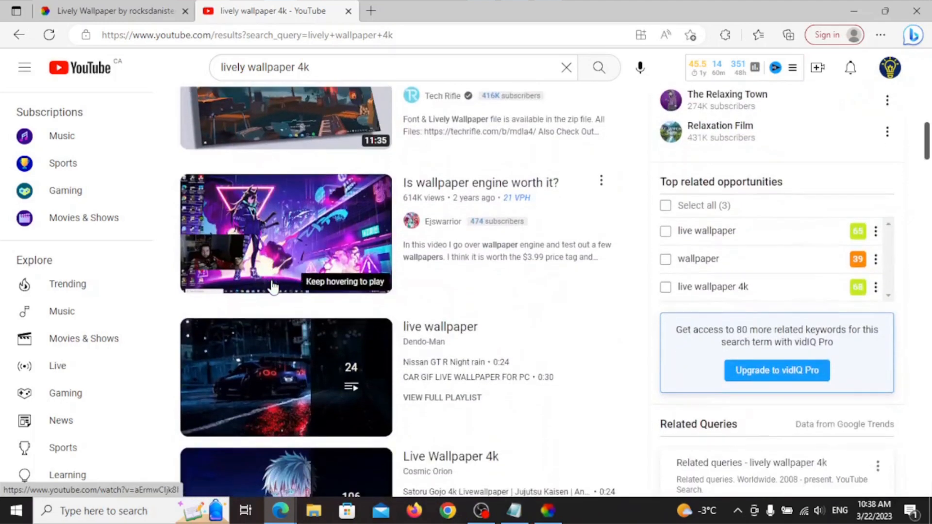
Step: Search YouTube for "lively wallpaper 4k car", open the video "BMW M4 - Ambient City Drive - 4K Ultra HD 60fps" and pause playback
click(342, 67)
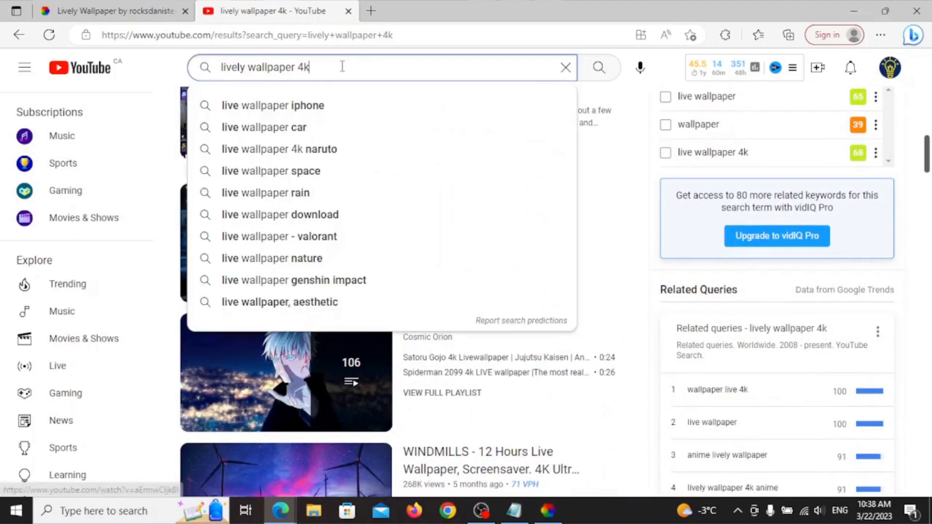
text(car)
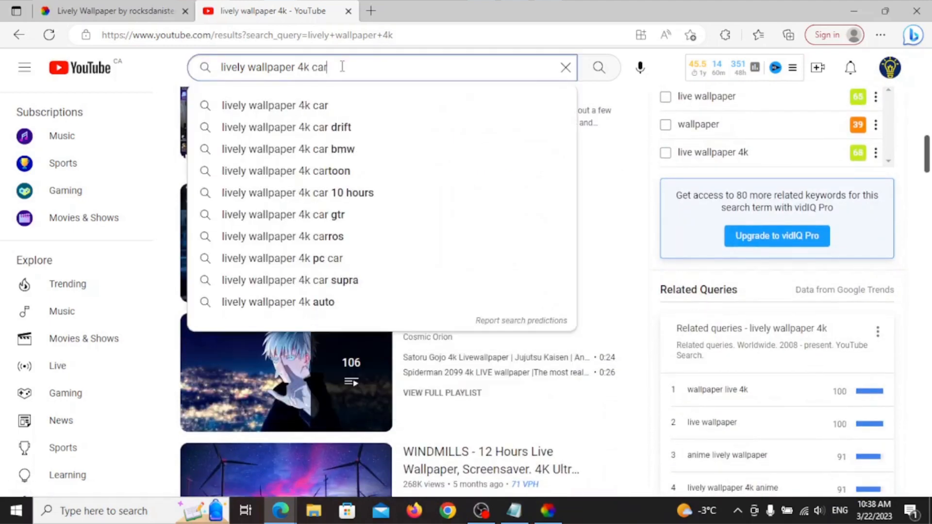
key(Return)
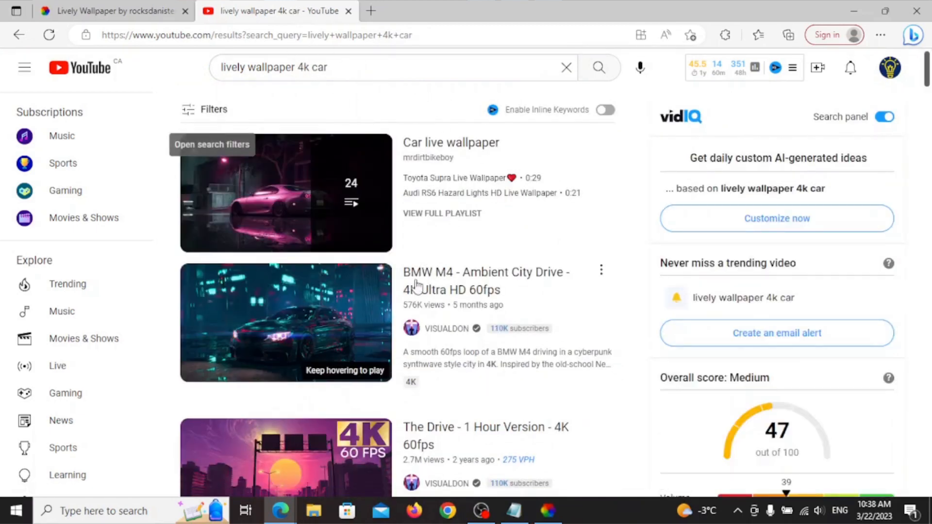
click(409, 294)
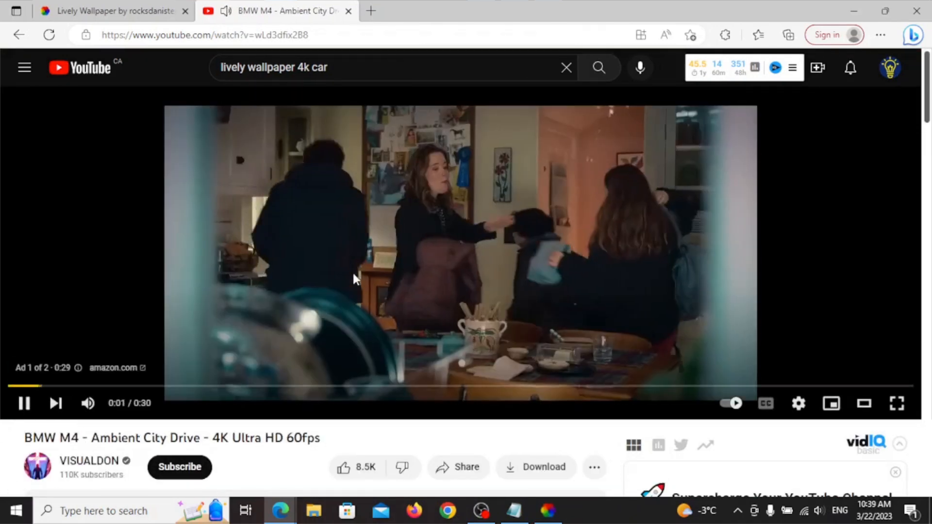
click(212, 285)
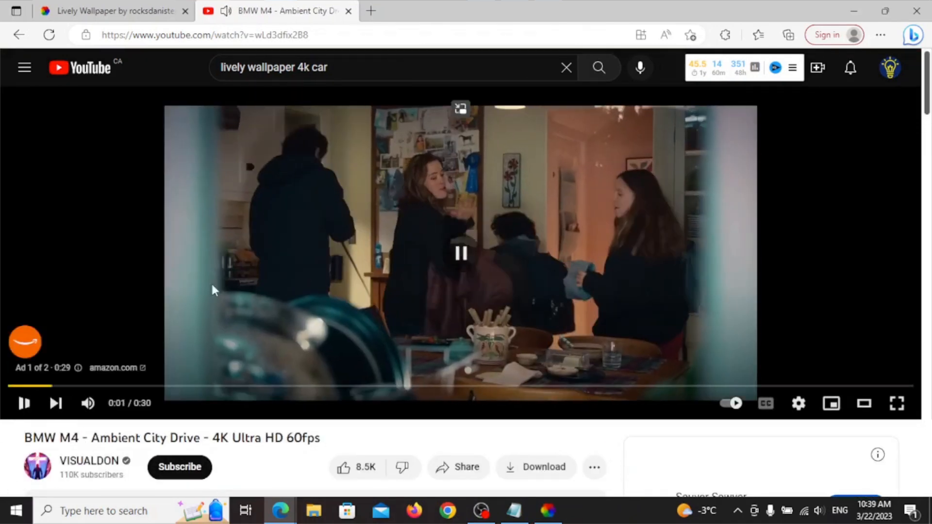
Step: Copy the share link of the BMW M4 video and close the sharing dialog
scroll(418, 318, down, 7)
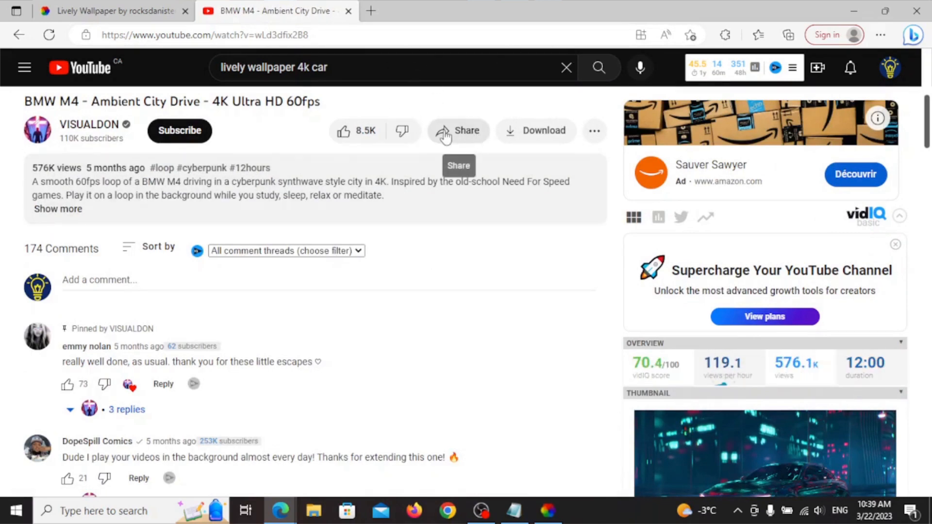
scroll(458, 188, up, 3)
scroll(462, 166, down, 4)
scroll(470, 116, up, 2)
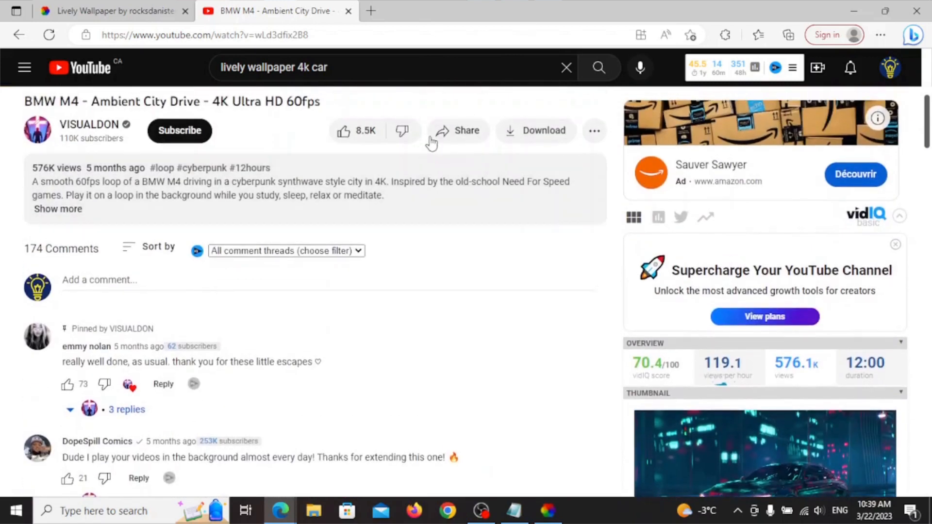
click(456, 141)
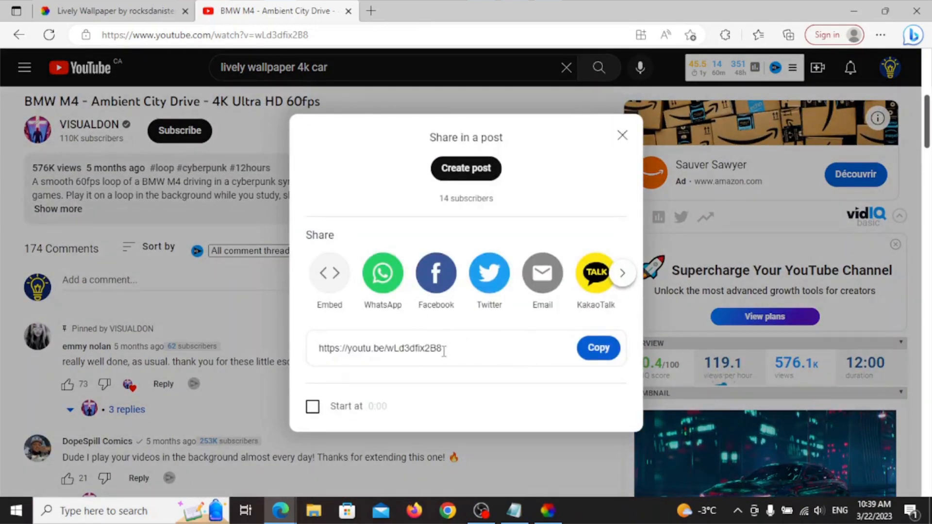
click(588, 351)
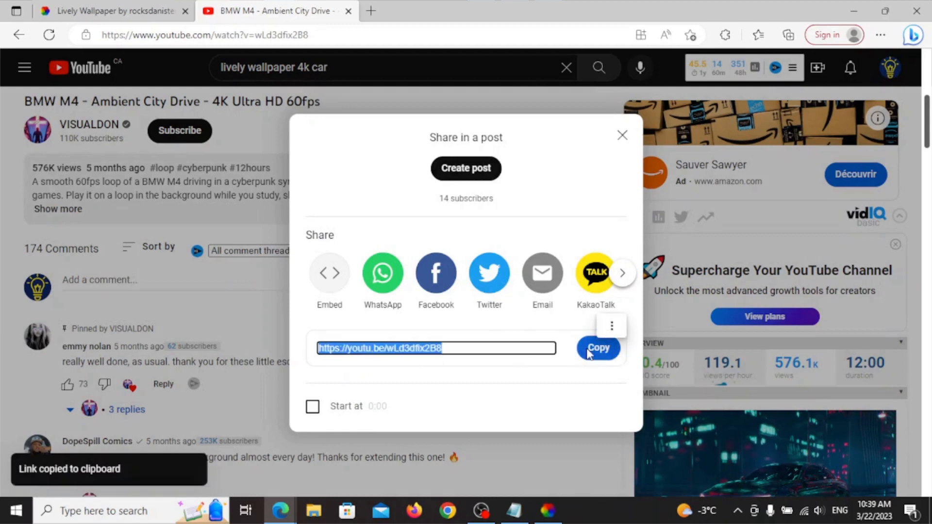
click(621, 135)
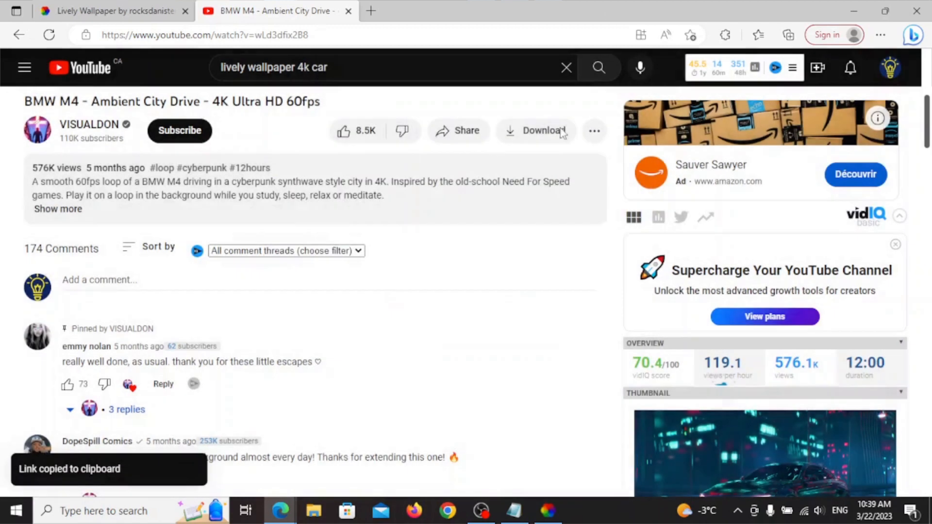
click(850, 10)
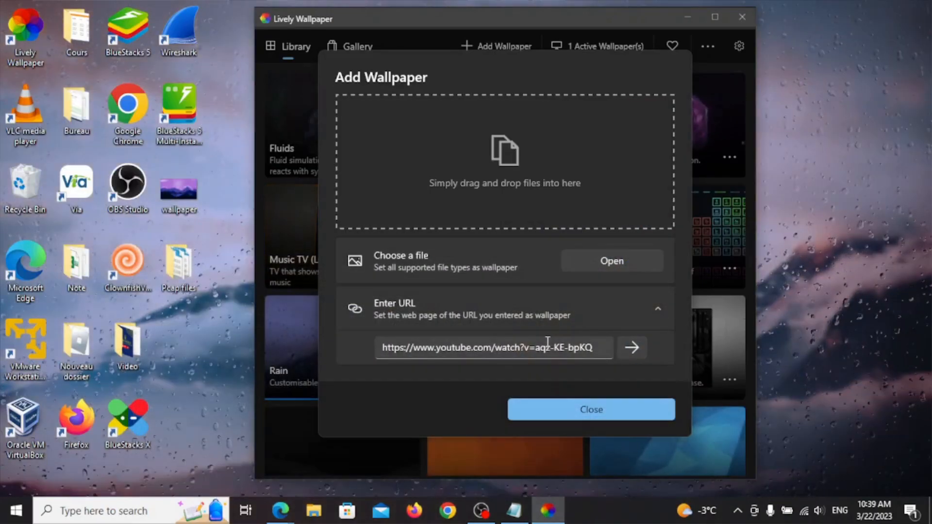
click(547, 343)
drag(507, 347, 341, 343)
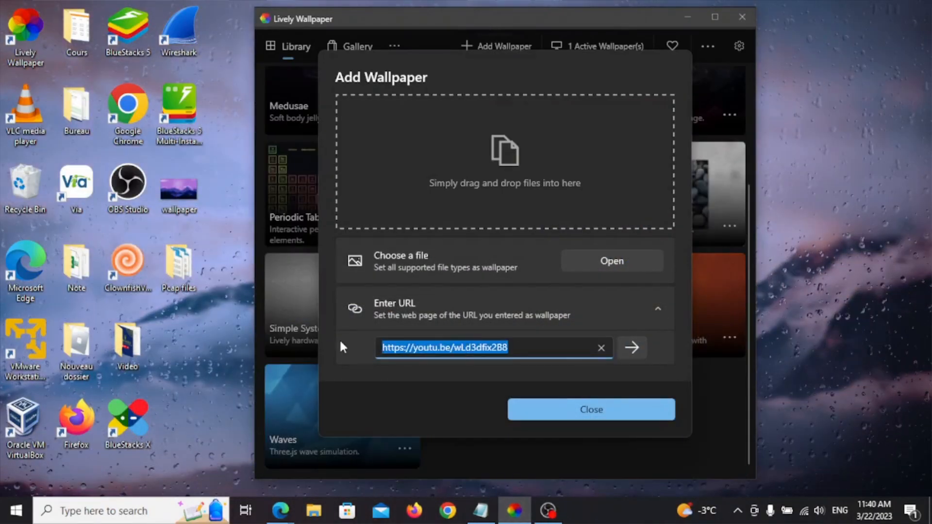
key(End)
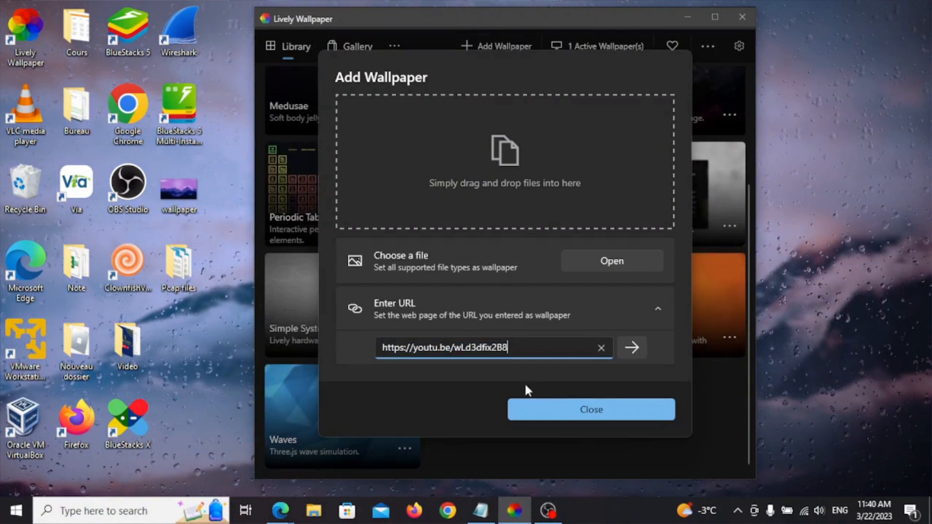
click(643, 348)
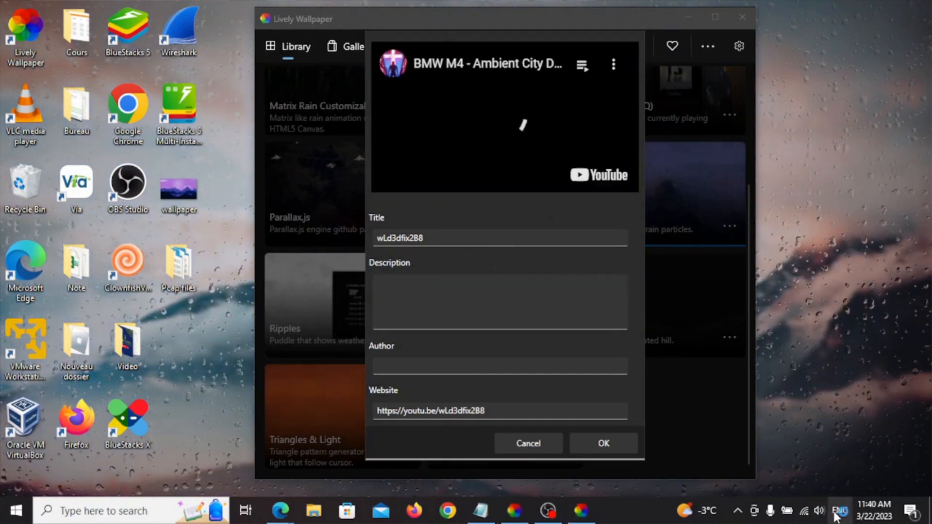
Step: Lower the Windows speaker volume to 0 and return to the wallpaper's details
click(824, 513)
drag(800, 478, 742, 480)
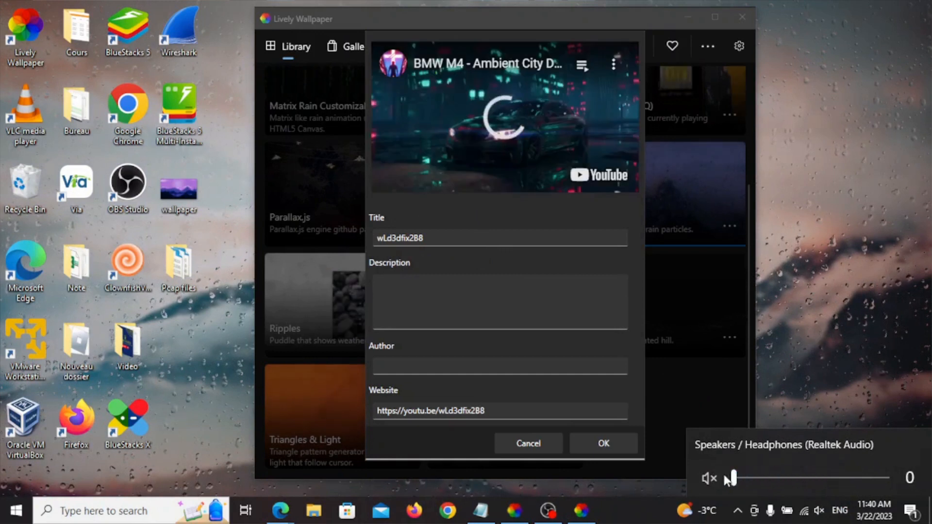
click(524, 269)
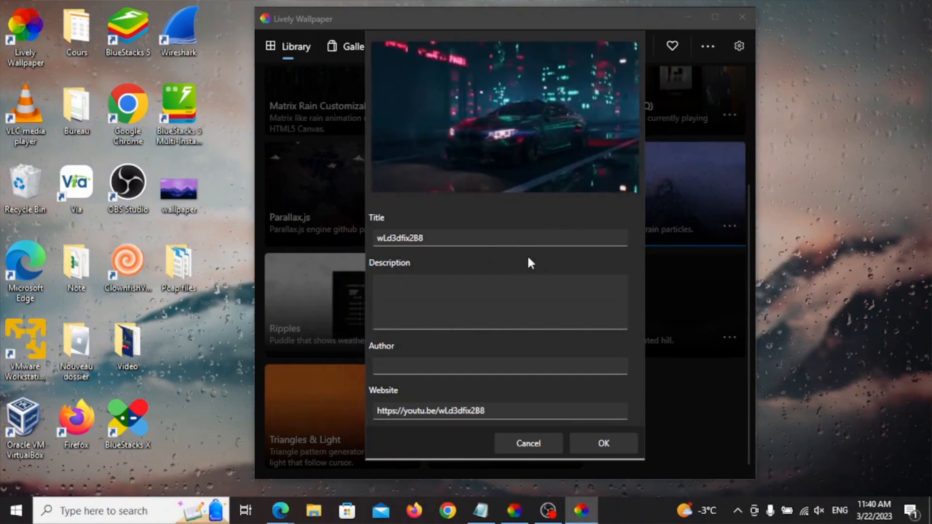
Step: Title the new wallpaper "Voiture1", leave its description empty and confirm adding it
double_click(470, 238)
text(V)
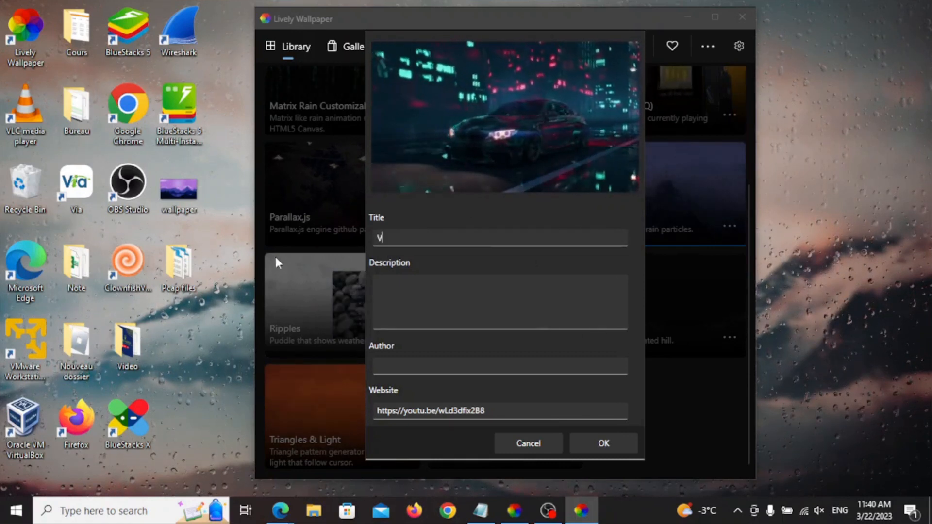
text(oiture1)
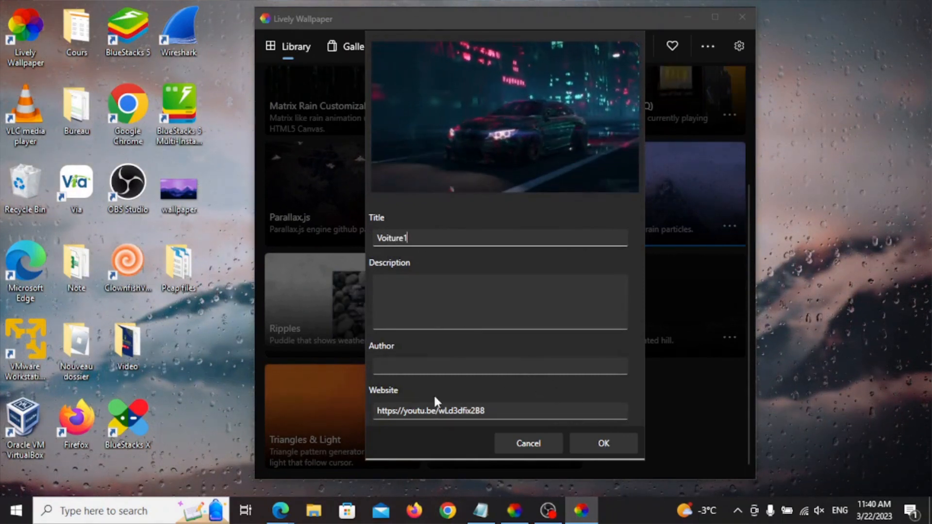
click(381, 275)
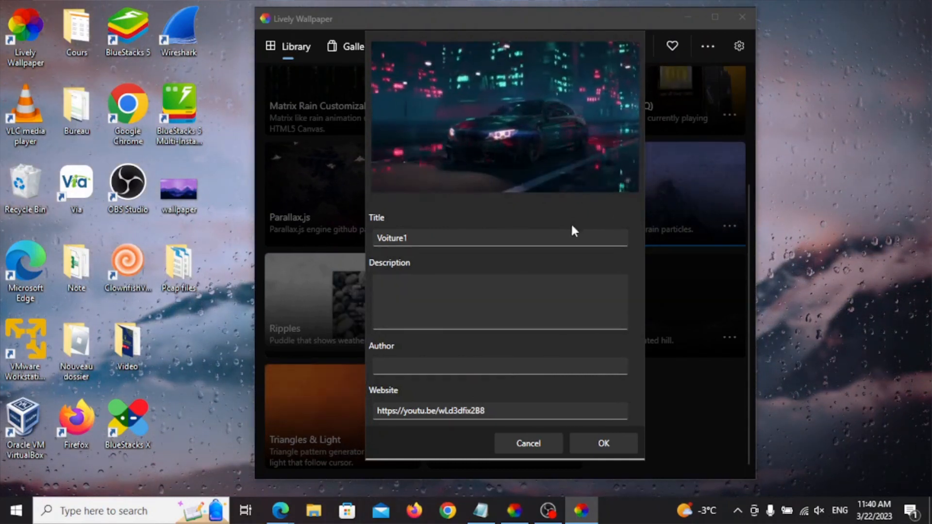
click(605, 439)
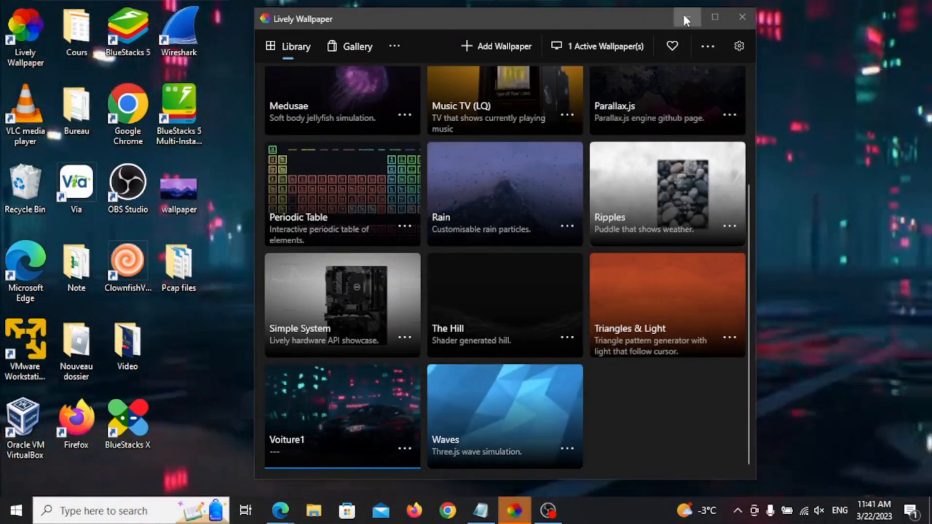
Step: Minimize Lively Wallpaper to view the animated car wallpaper on the desktop, checking the library once in between
click(684, 17)
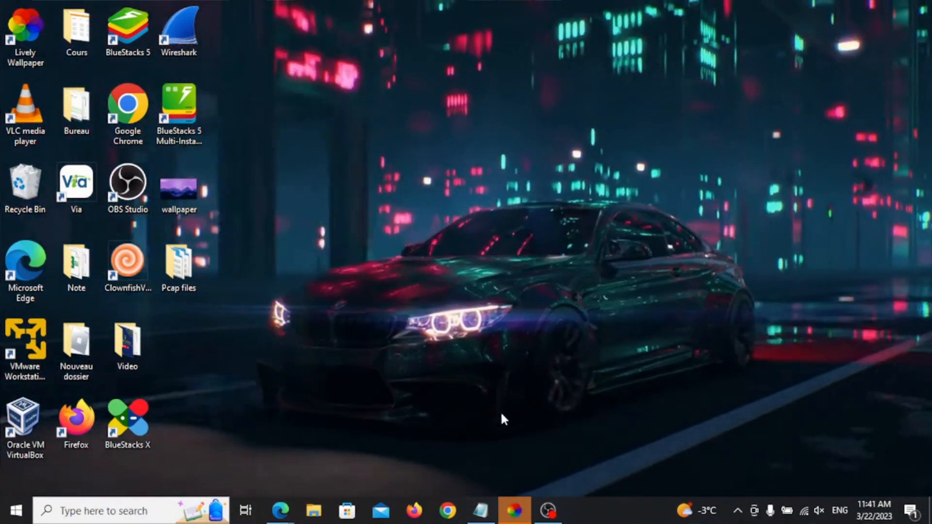
click(516, 510)
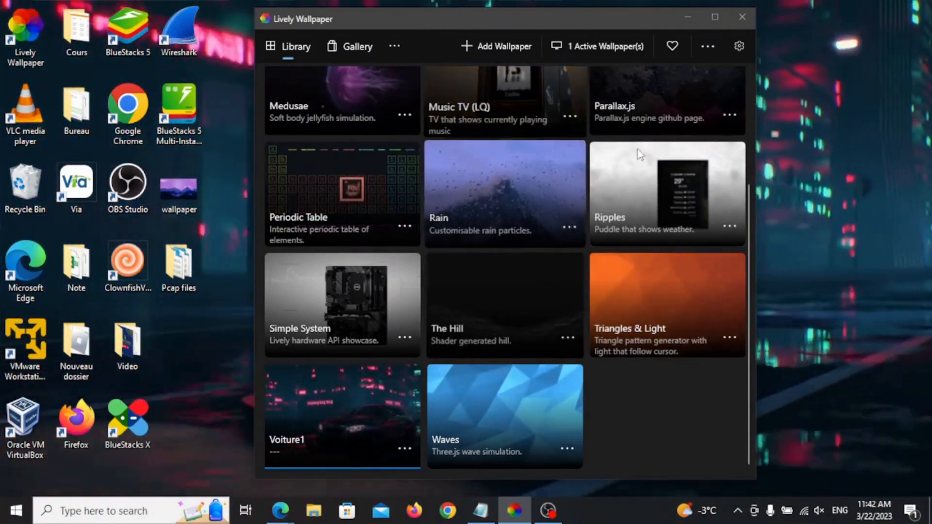
click(832, 213)
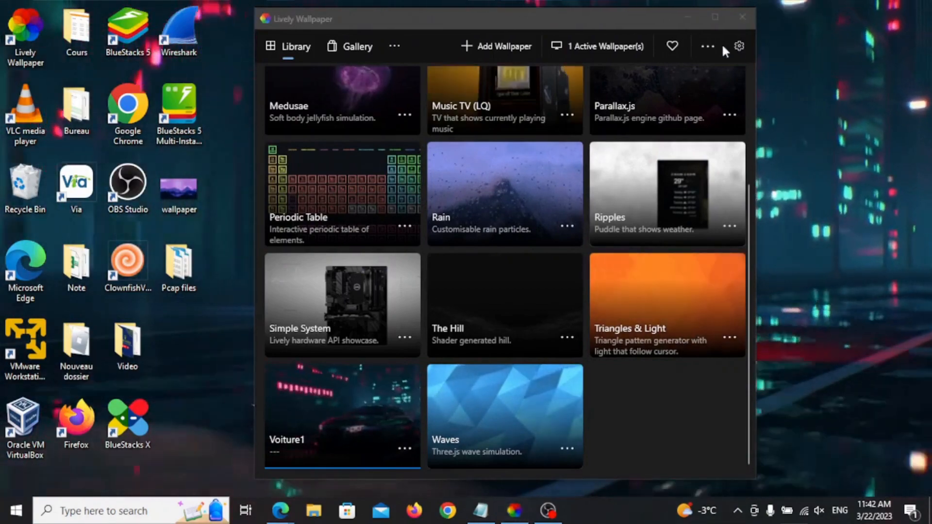
click(686, 18)
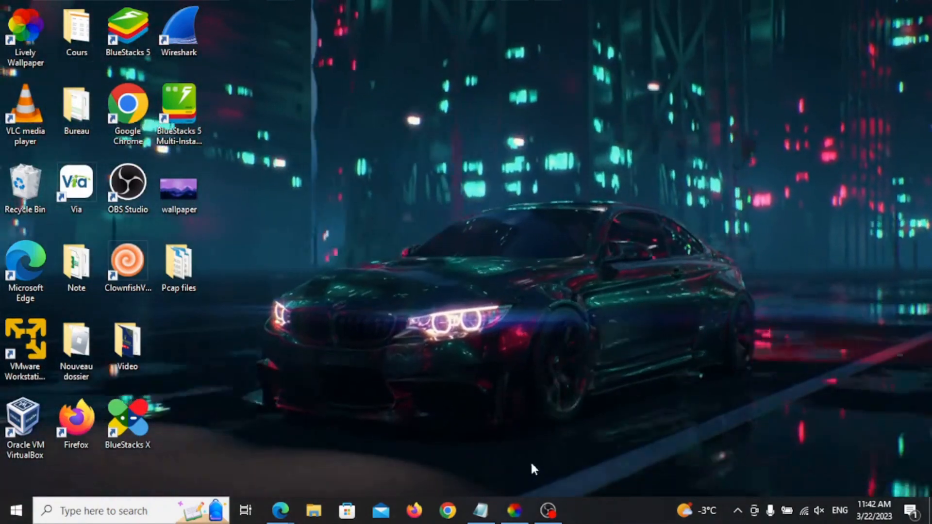
Step: Restore Lively Wallpaper, review its General settings down to the audio and file sections, and minimize the window
mouse_move(514, 510)
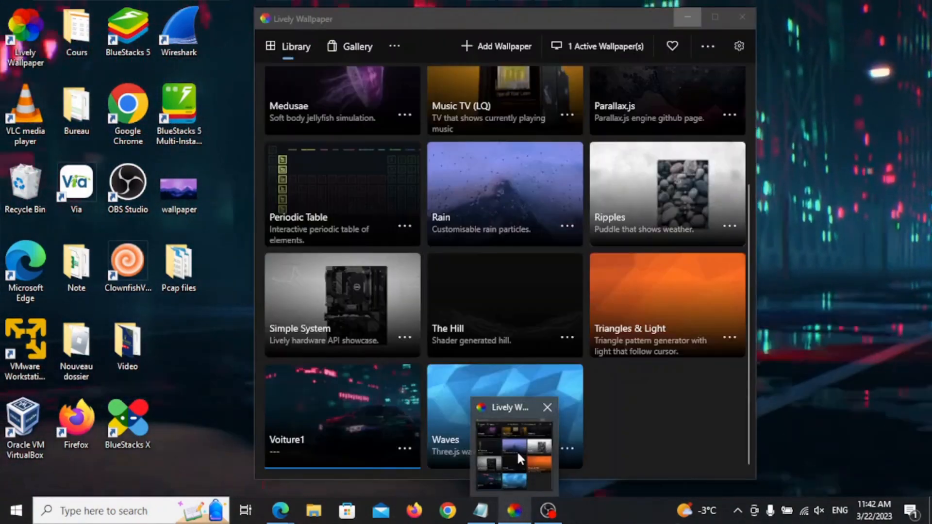
click(517, 451)
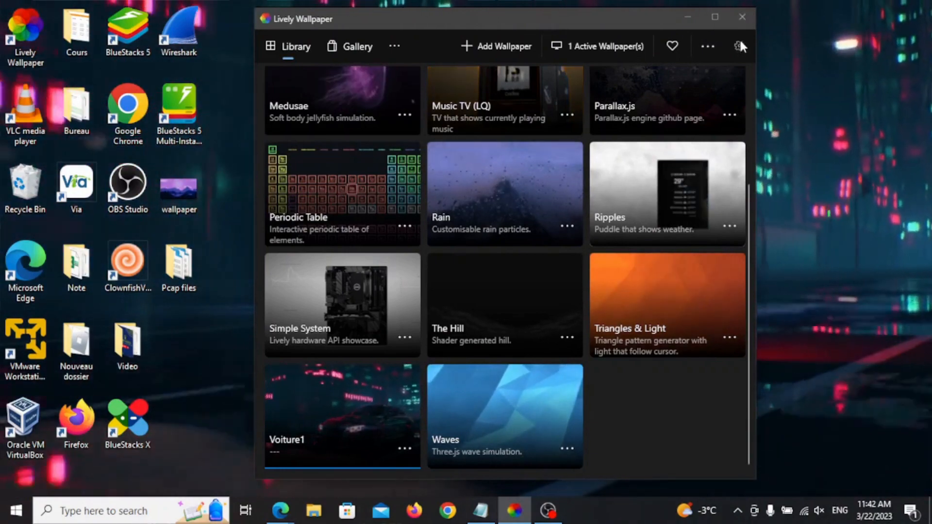
click(739, 45)
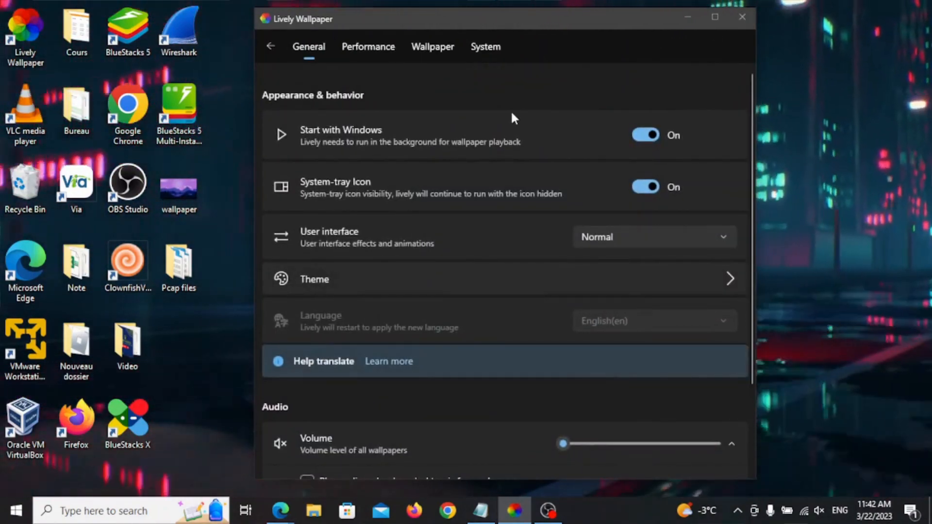
scroll(512, 125, down, 3)
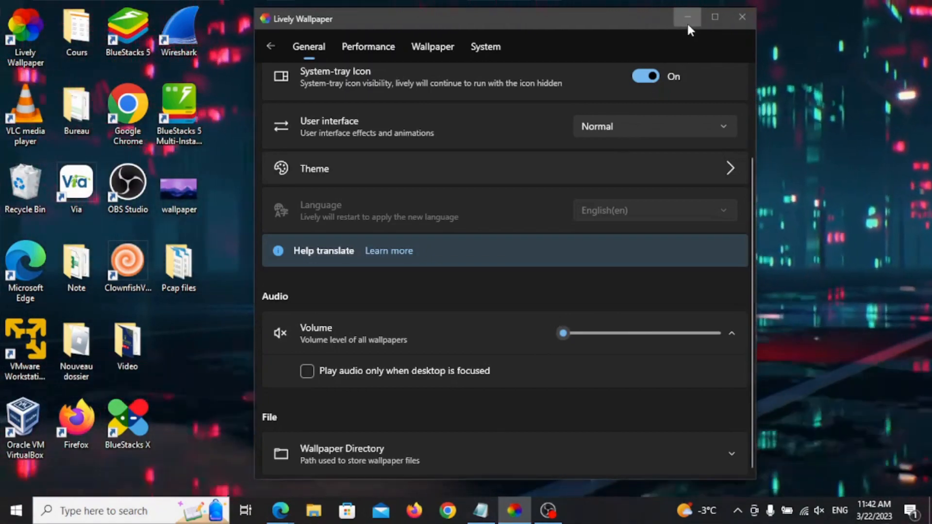
click(686, 25)
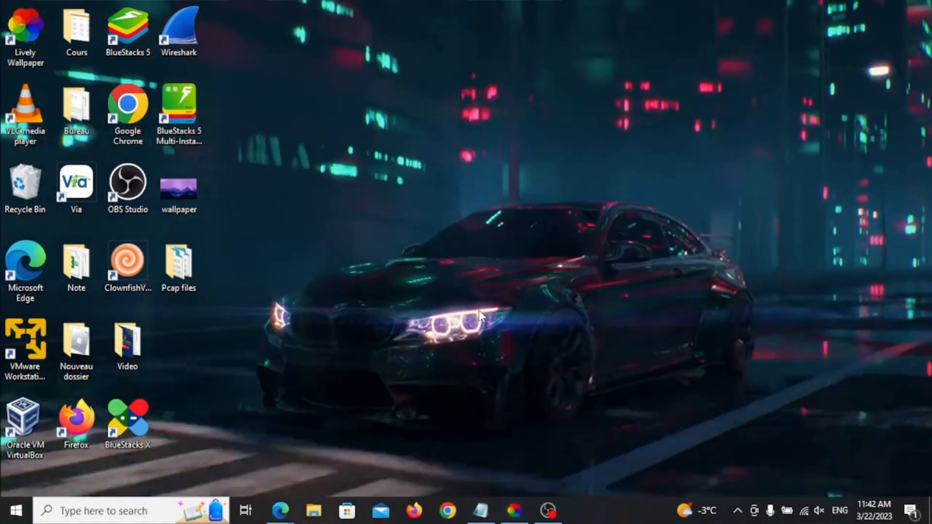